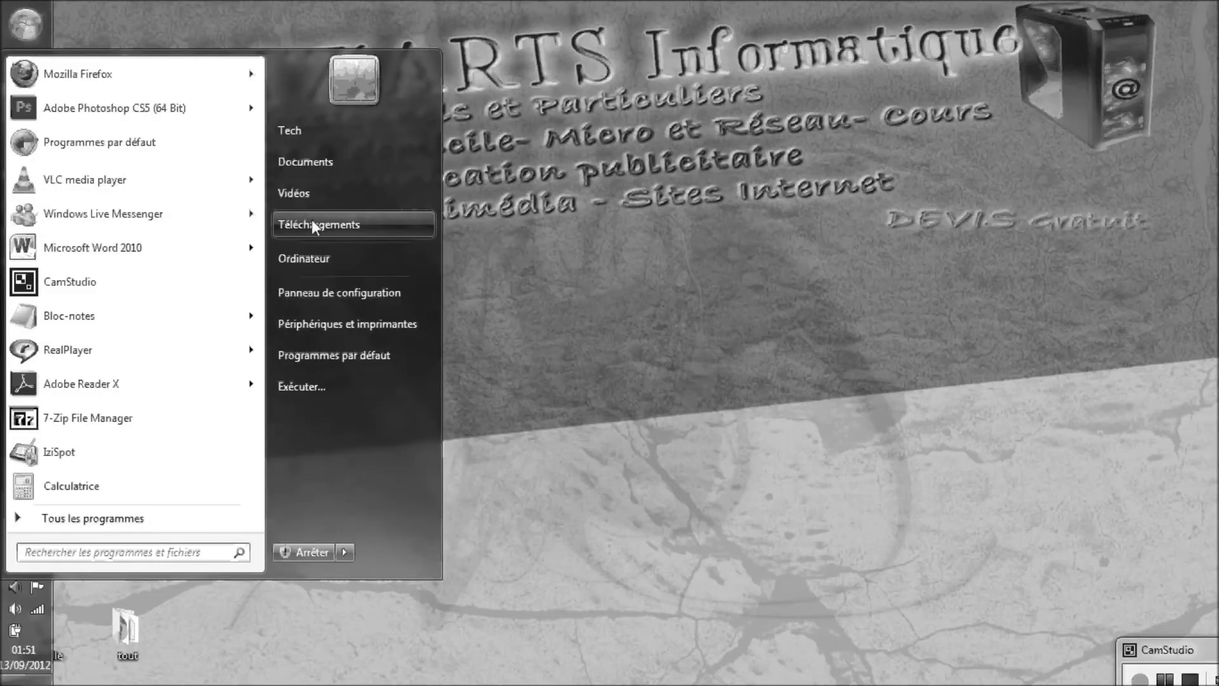
# - Open Téléchargements, find the hamachi .msi installer, and minimize Explorer so the installer shows
pyautogui.click(312, 223)
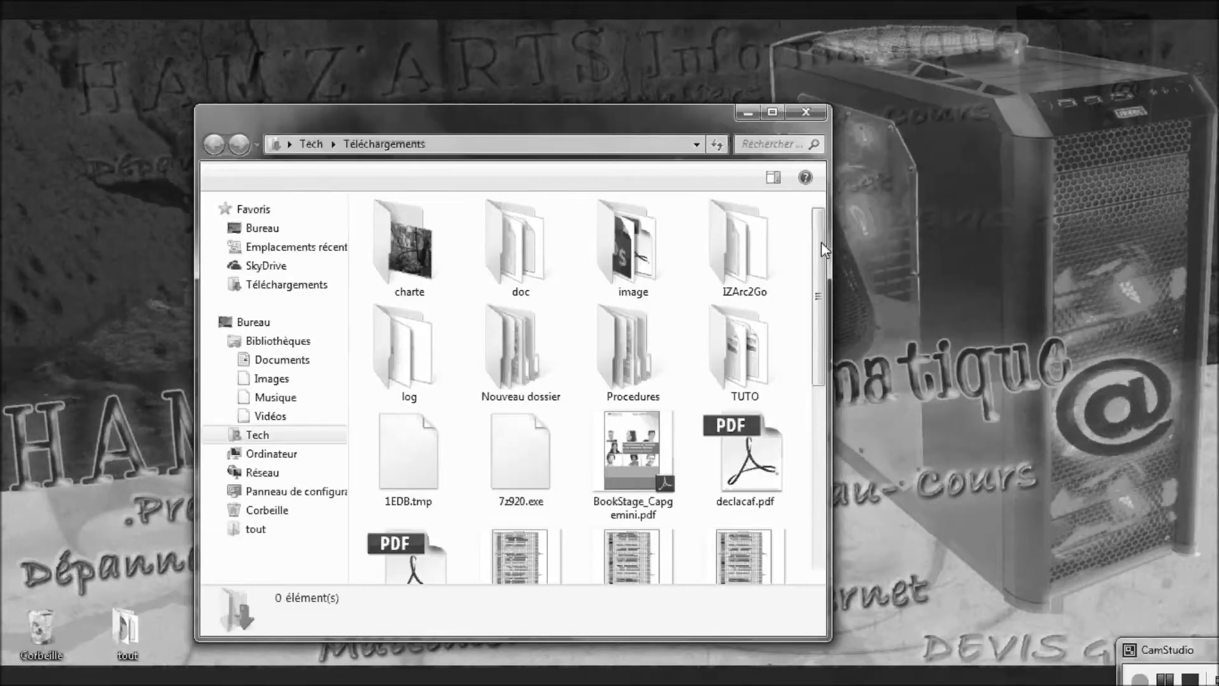
pyautogui.scroll(-5, 790, 388)
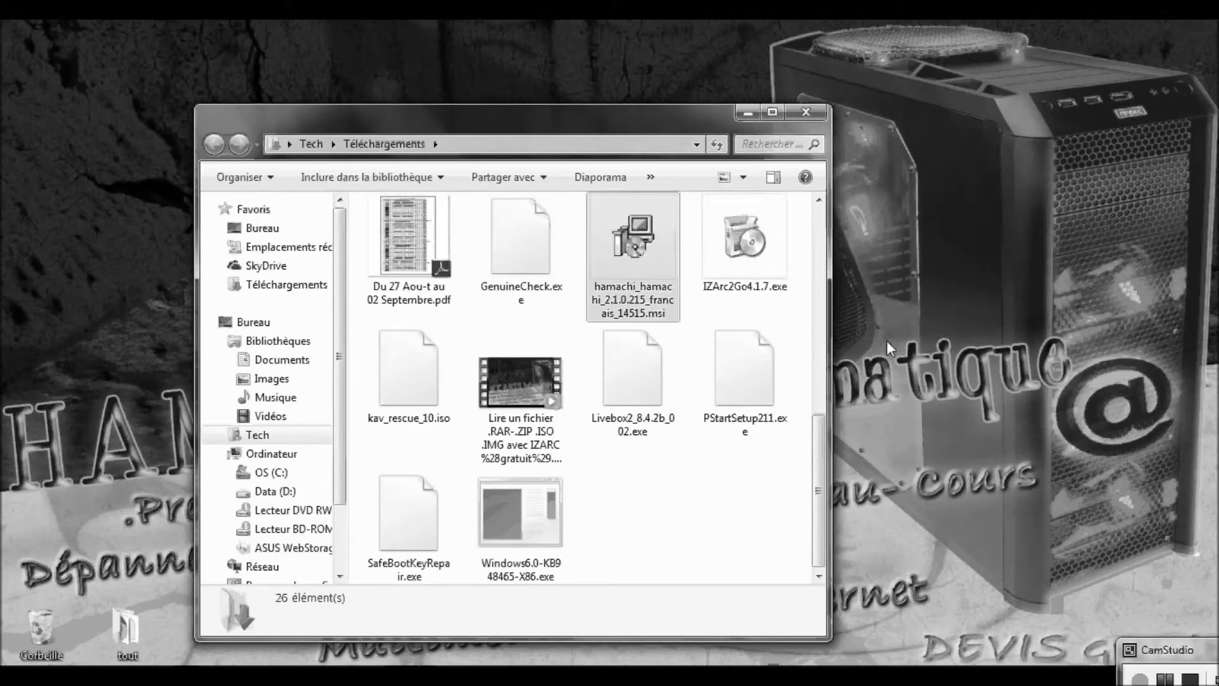
pyautogui.click(746, 114)
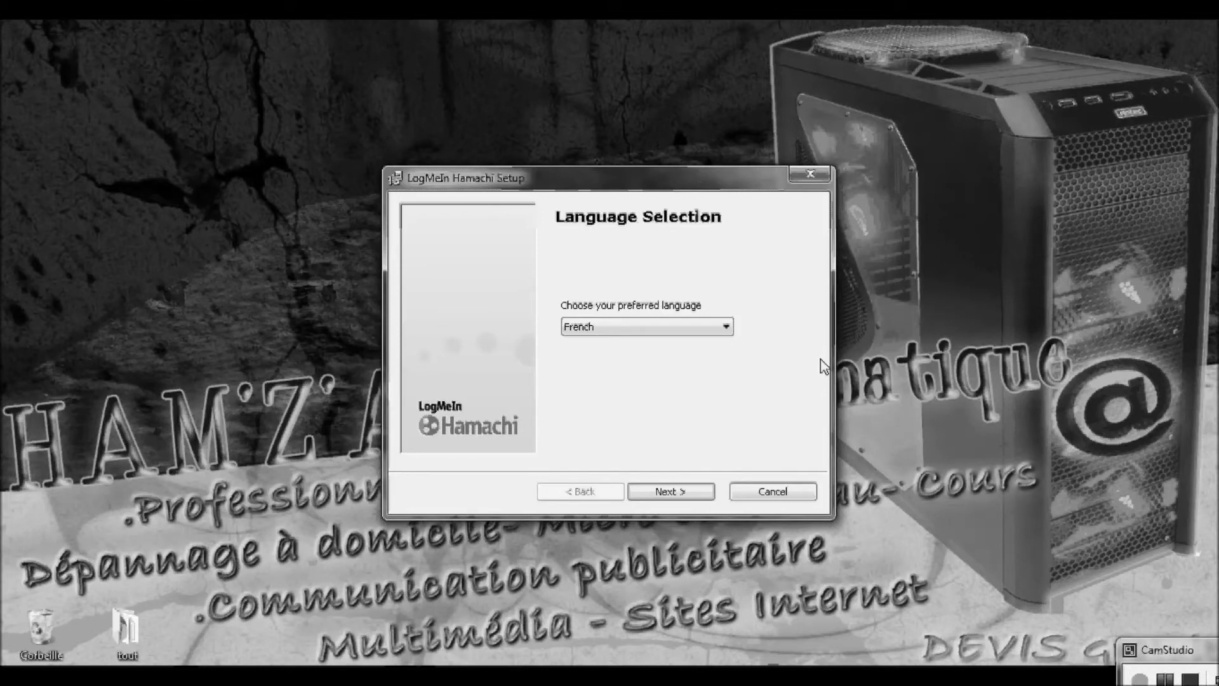
# - Keep French, pass the welcome page, add a desktop shortcut, and start the installation
pyautogui.click(668, 492)
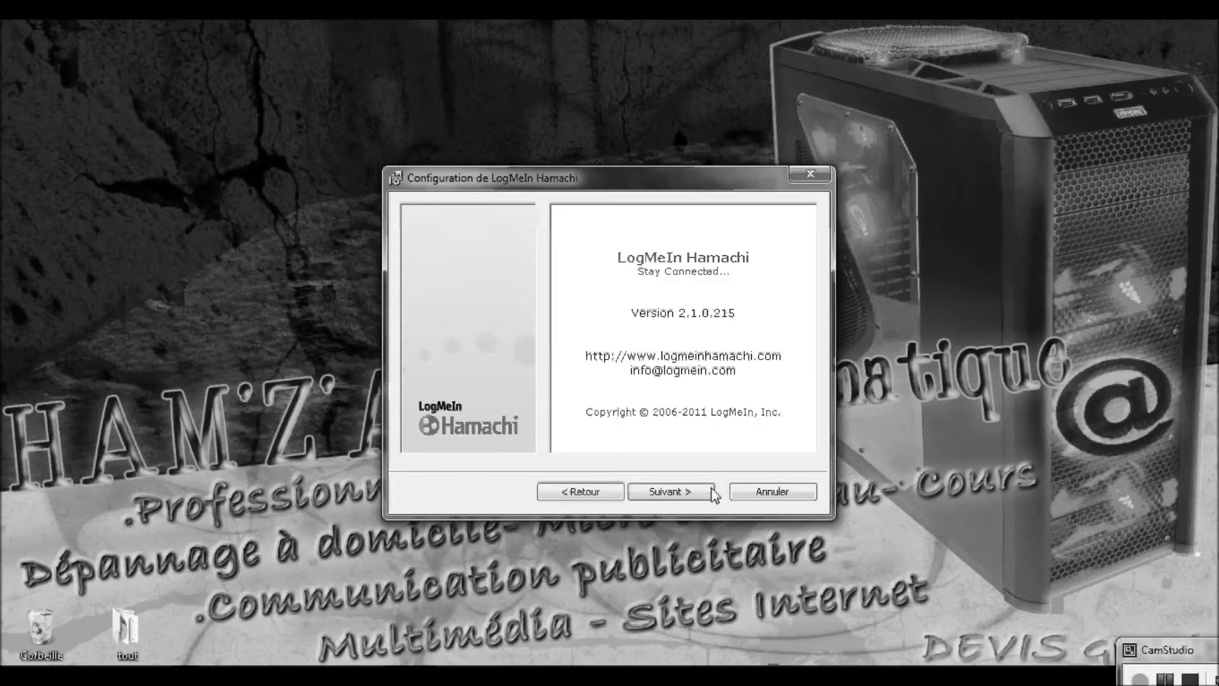
pyautogui.click(715, 495)
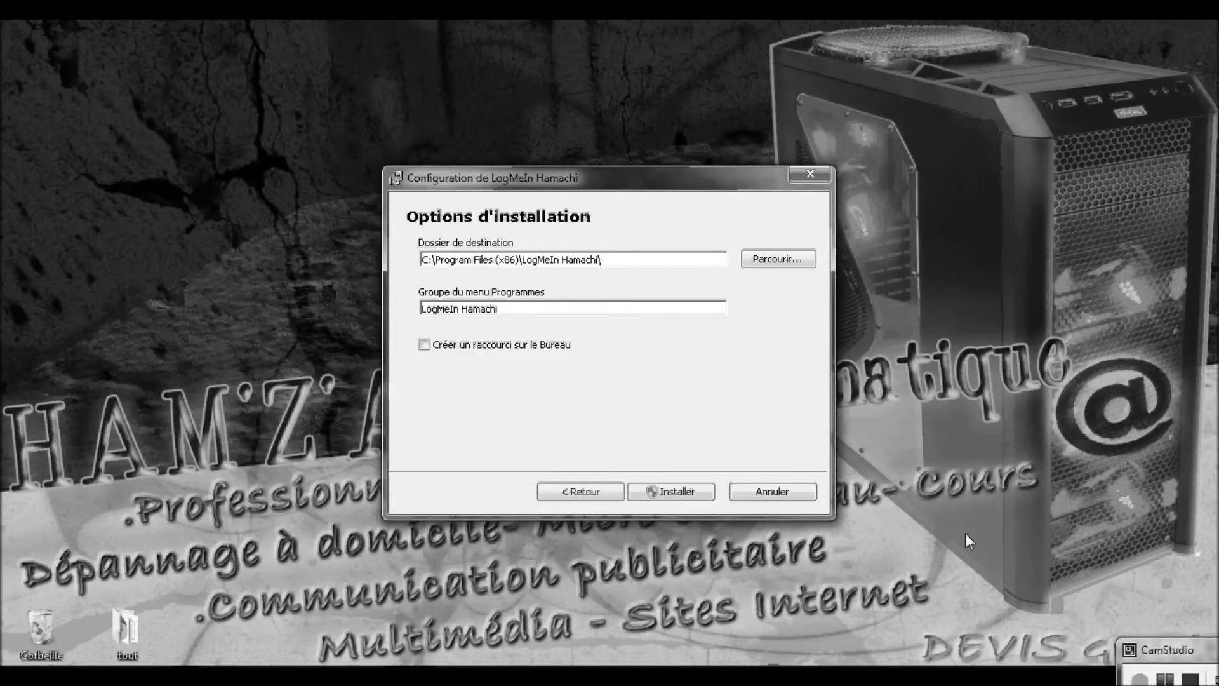
pyautogui.click(423, 346)
pyautogui.click(676, 492)
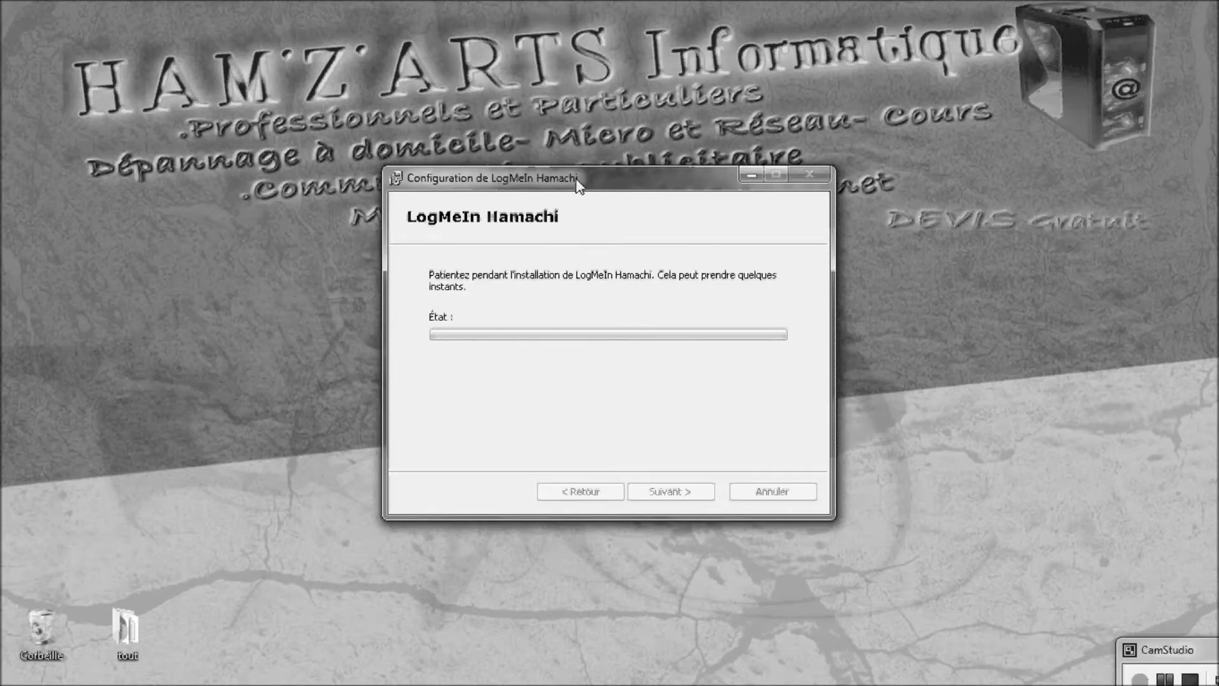
# - Move the installer window aside and wait until the 'terminé' page appears
pyautogui.moveTo(578, 184); pyautogui.dragTo(484, 134)
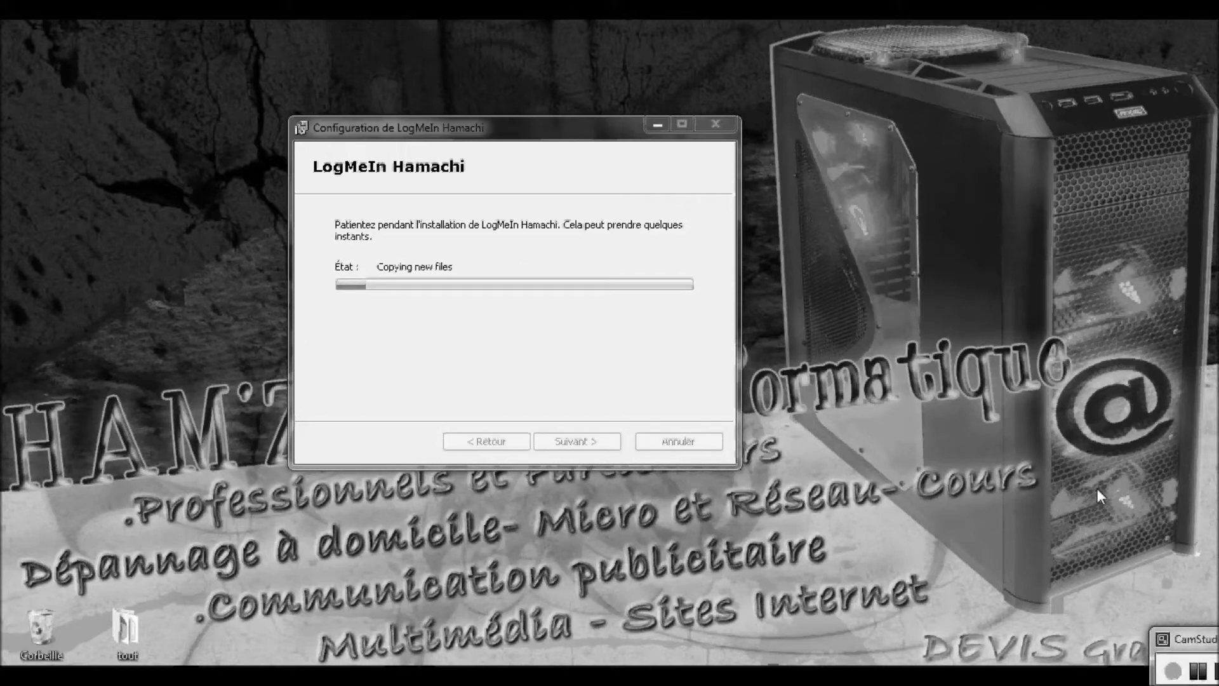
pyautogui.click(1198, 672)
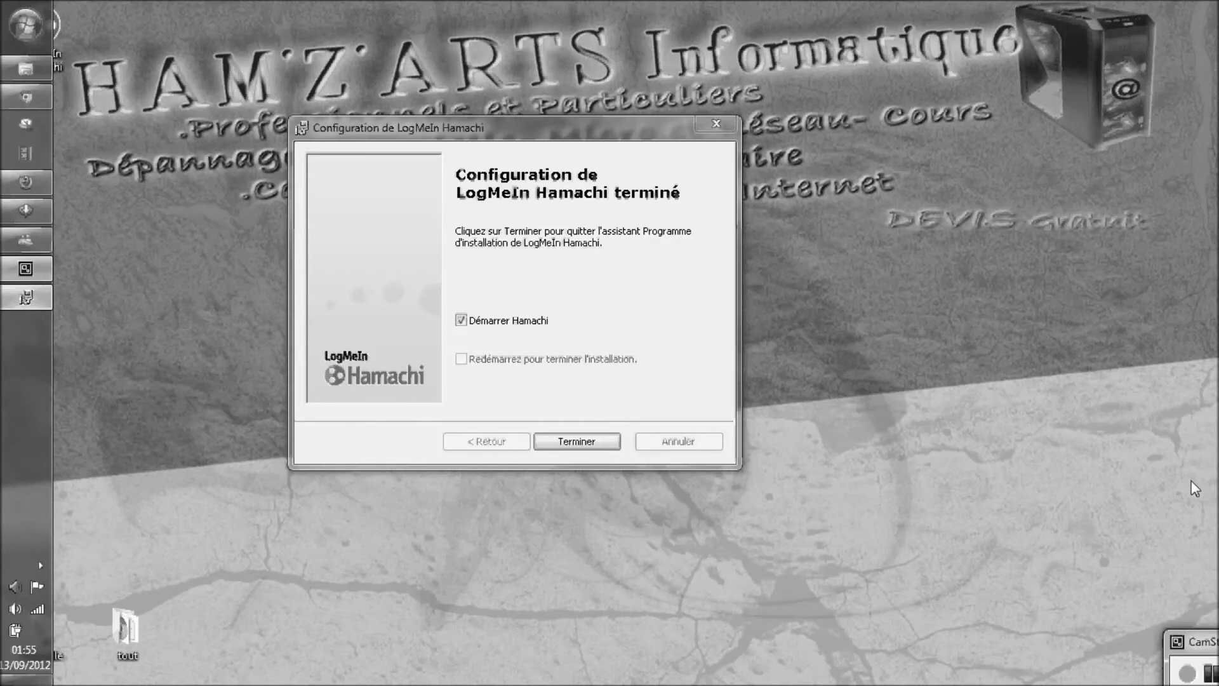
# - Finish setup to launch the Hamachi client, then browse its Gérer, Réseau and Système menus
pyautogui.click(567, 444)
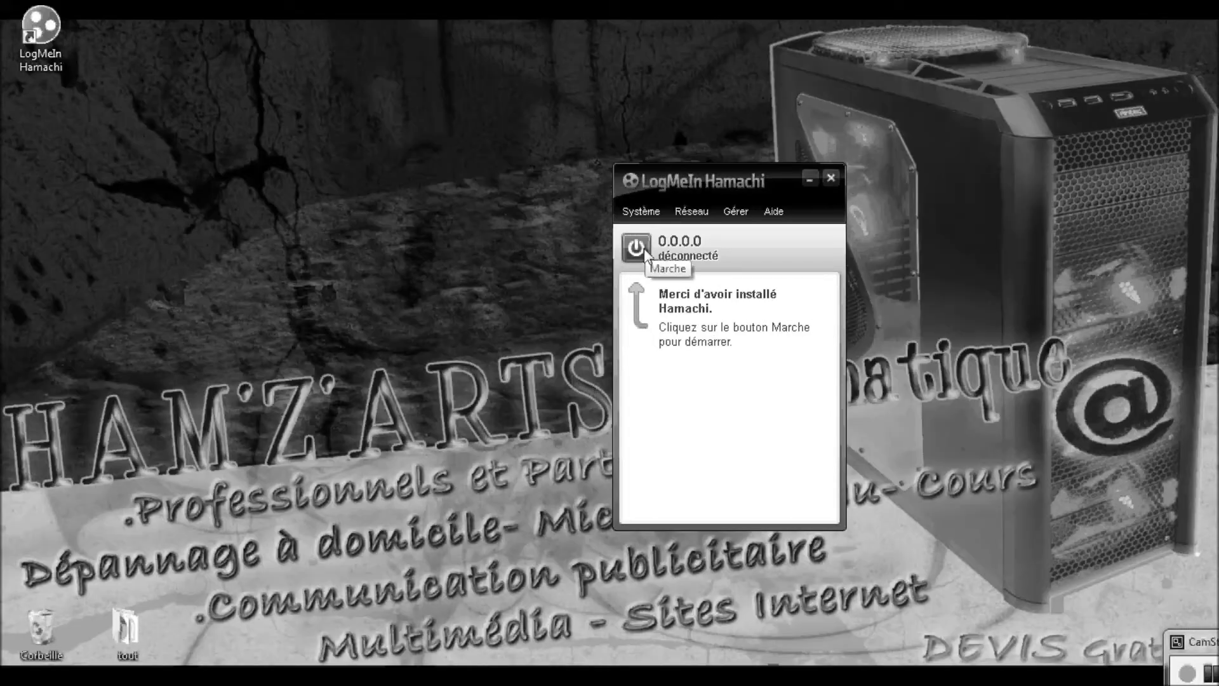
pyautogui.click(736, 211)
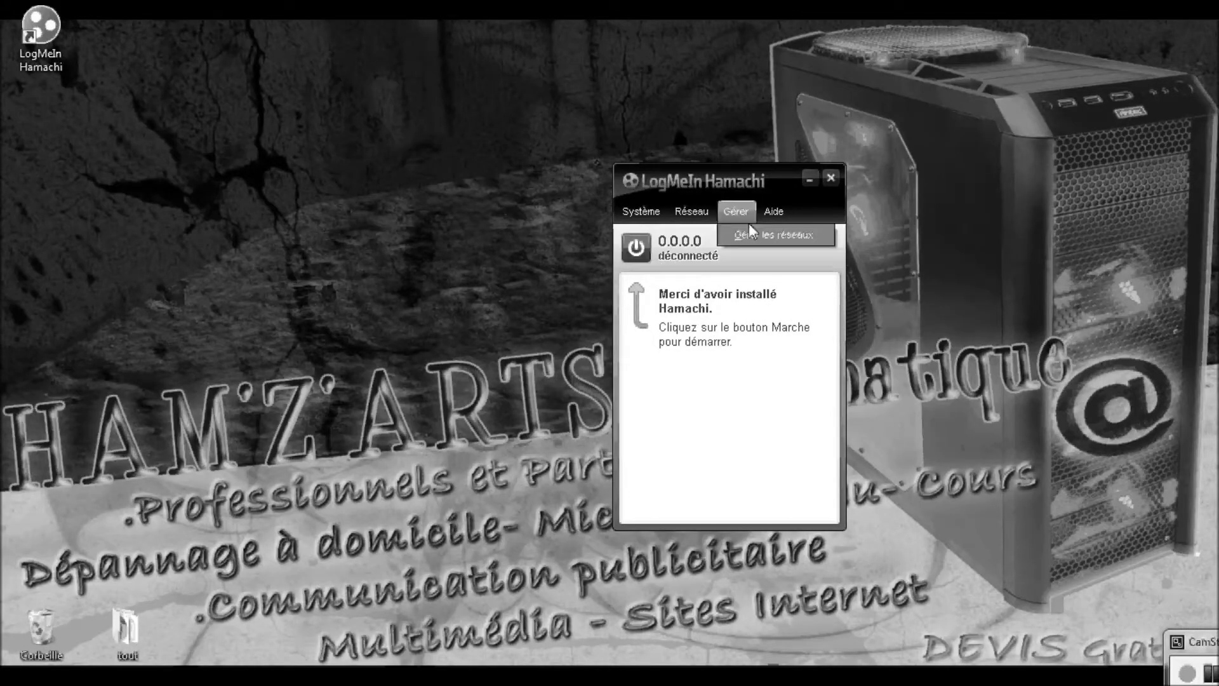
pyautogui.moveTo(699, 215)
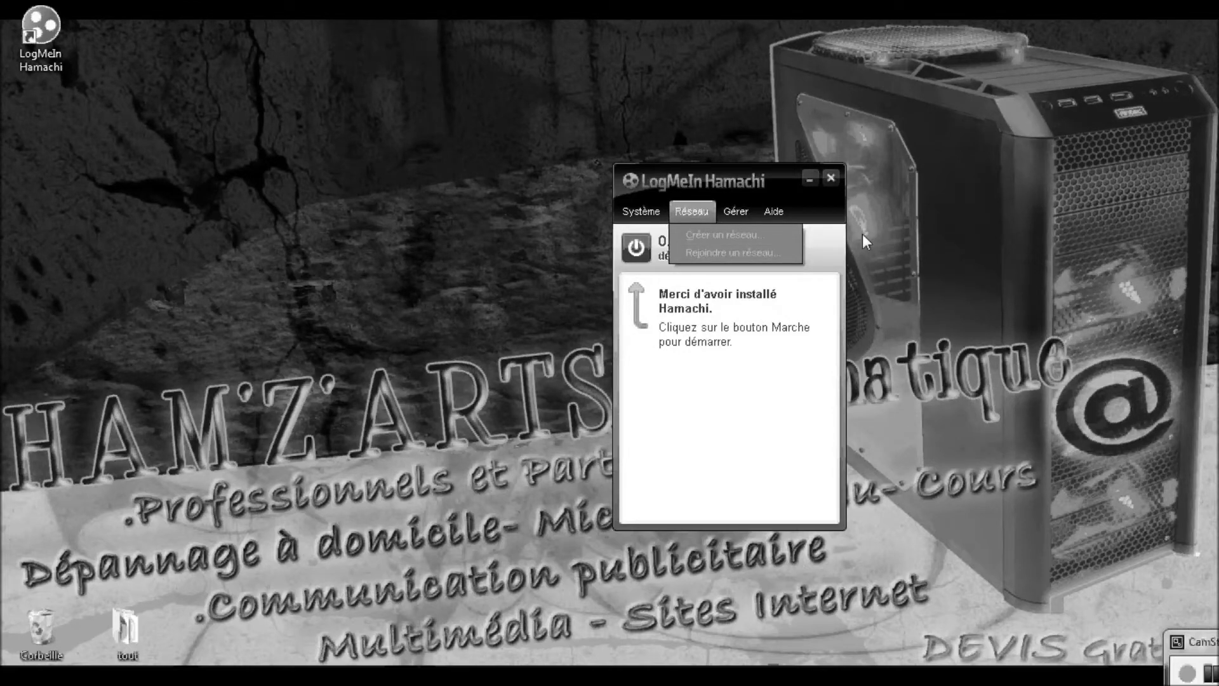
pyautogui.moveTo(641, 212)
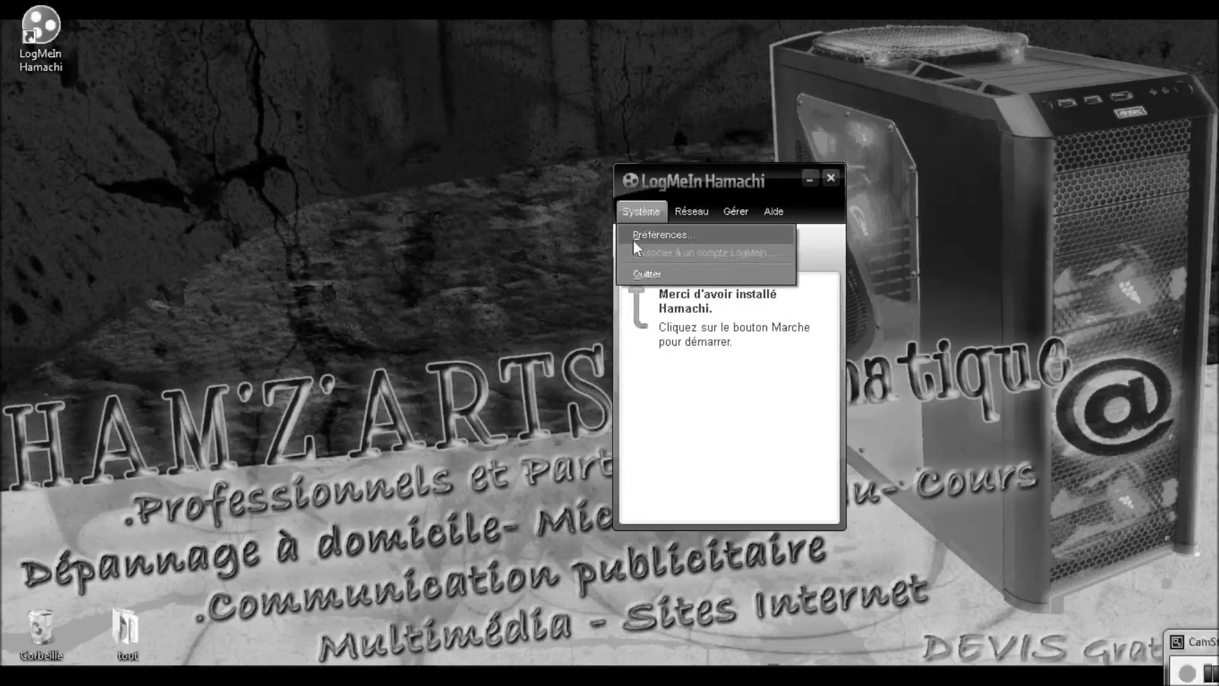
# - In Préférences, review Sécurité and Paramètres, enable 'Masquer les membres hors-ligne', and confirm with OK
pyautogui.click(634, 240)
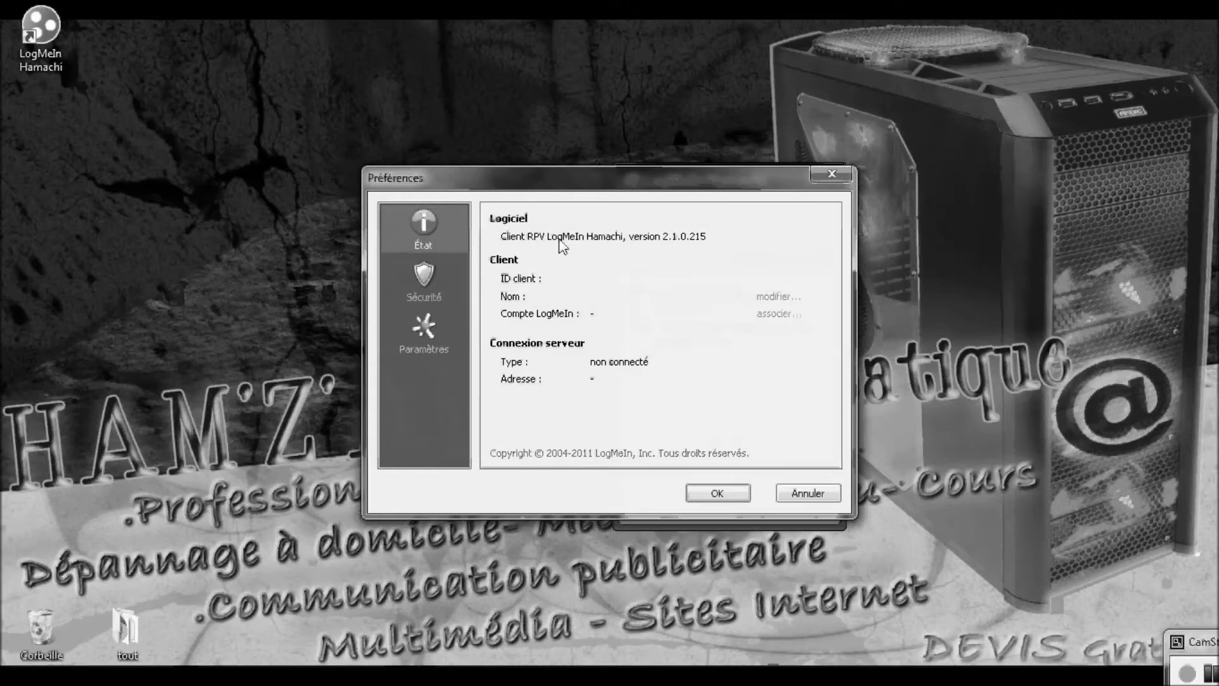
pyautogui.click(423, 287)
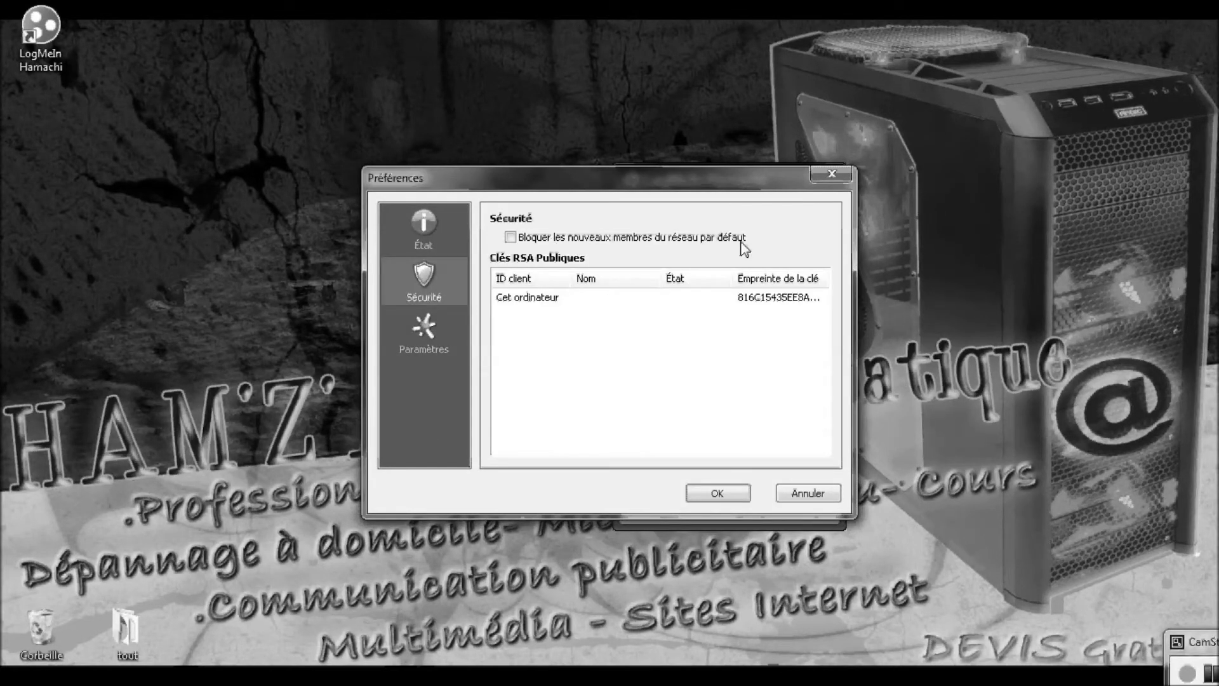
pyautogui.click(424, 332)
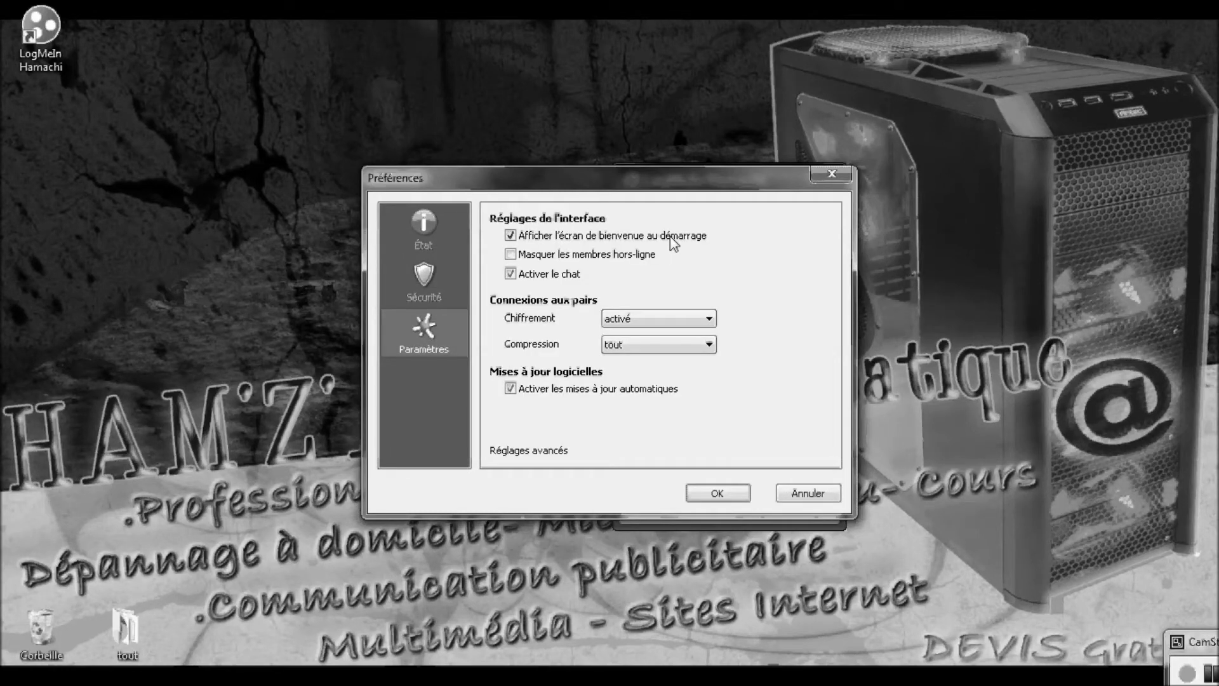
pyautogui.click(510, 255)
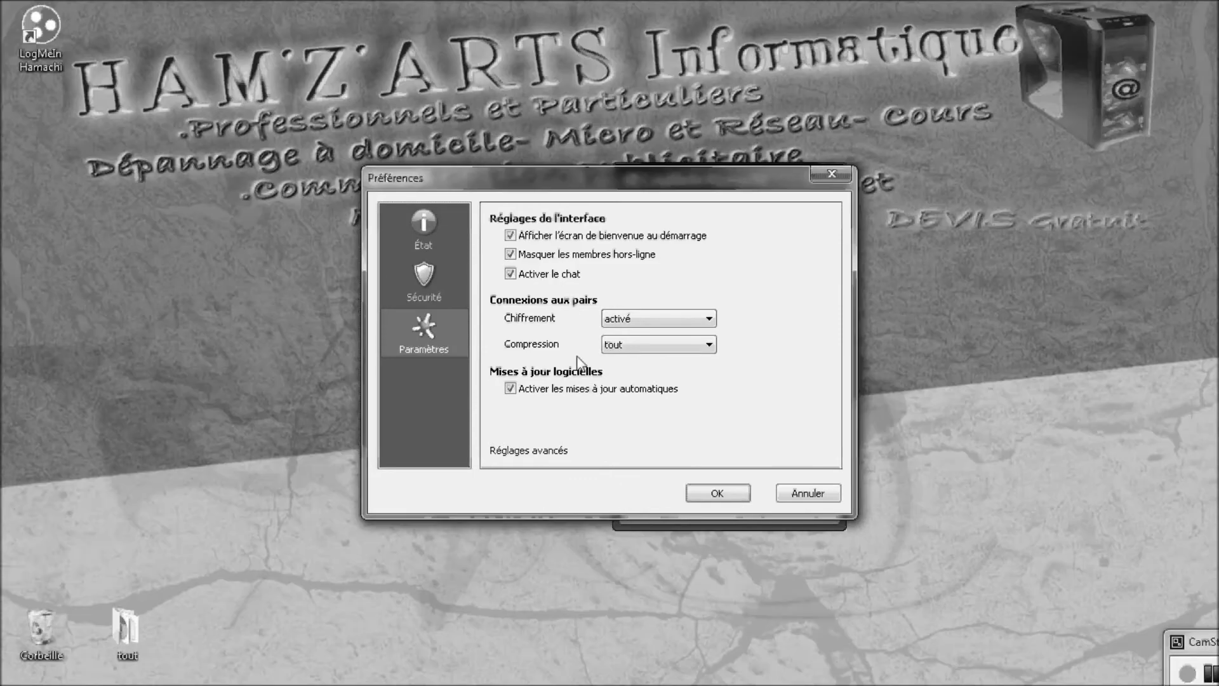
pyautogui.click(717, 493)
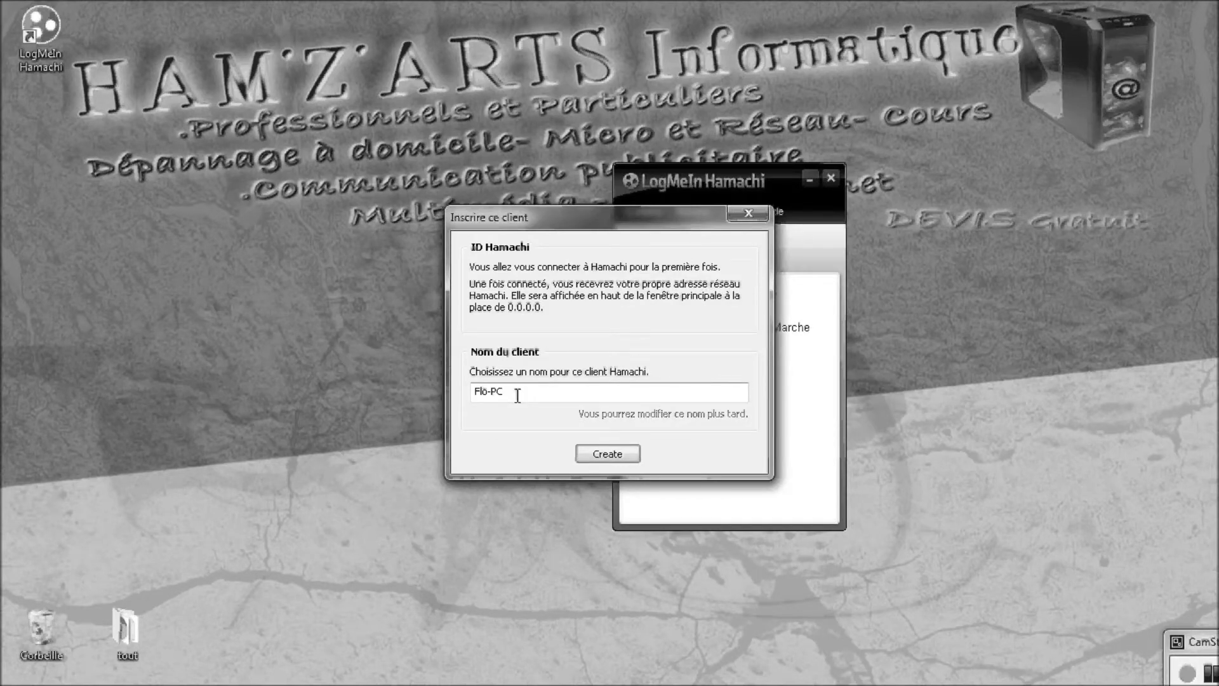
# - Accept the suggested client name to register and come online at 5.6.98.232
pyautogui.press('Return')
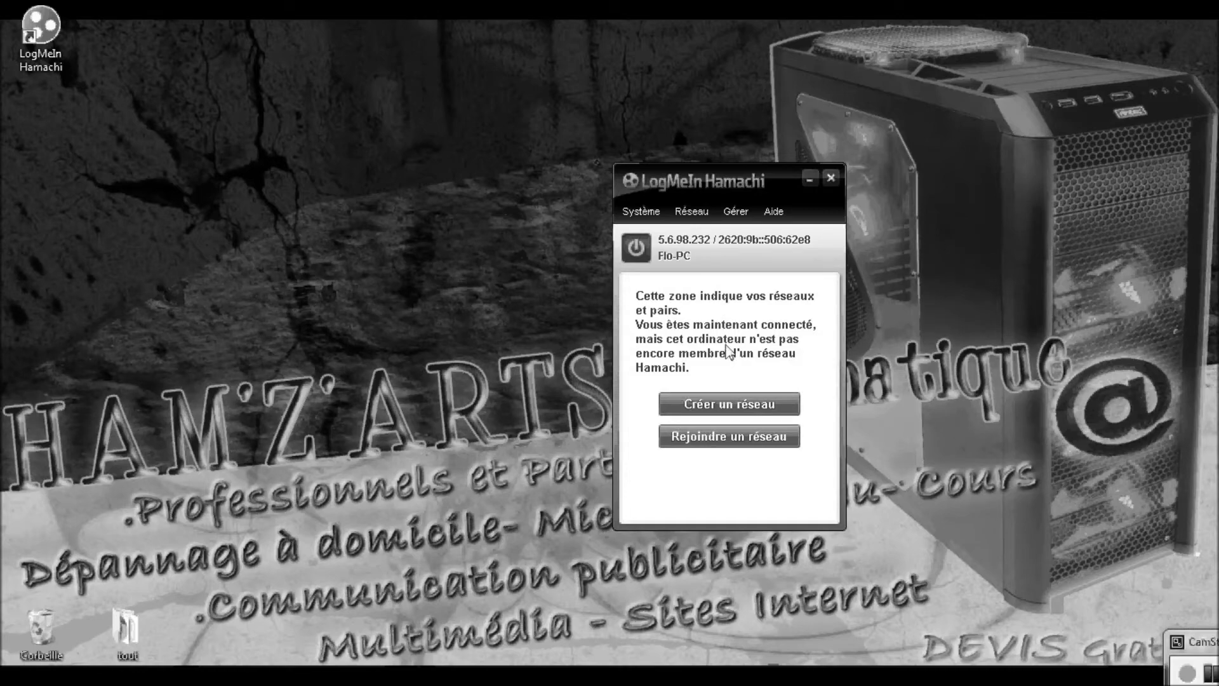
pyautogui.click(730, 404)
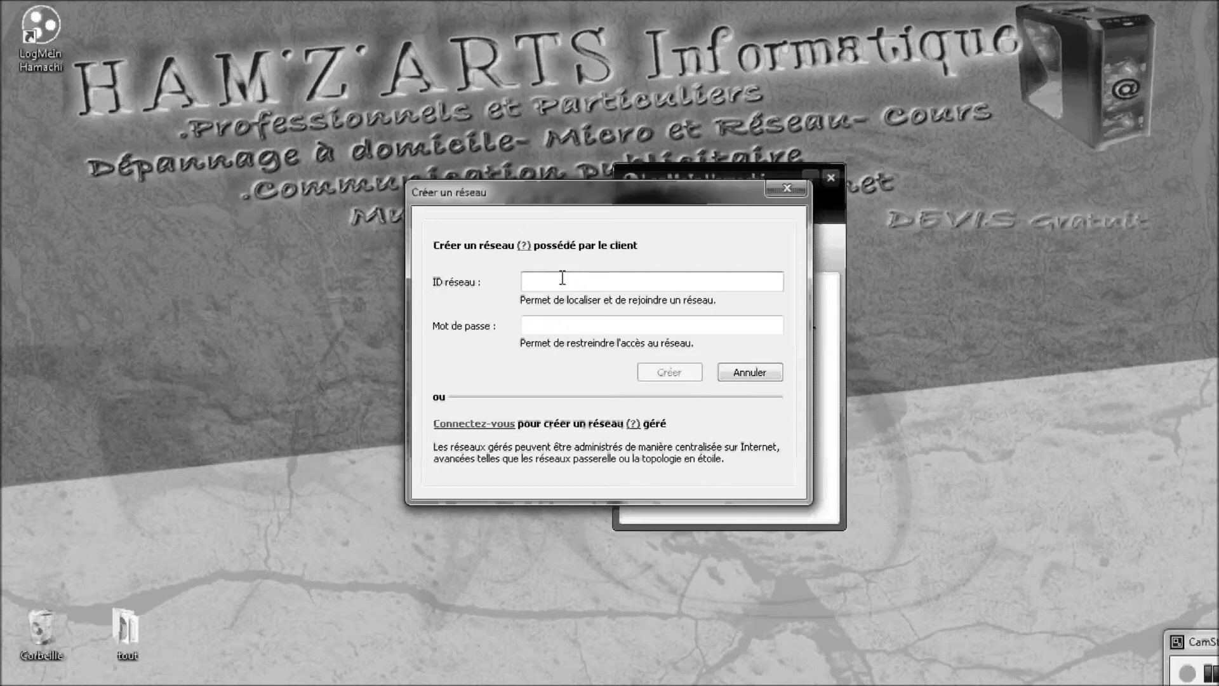
pyautogui.write('Troubadour')
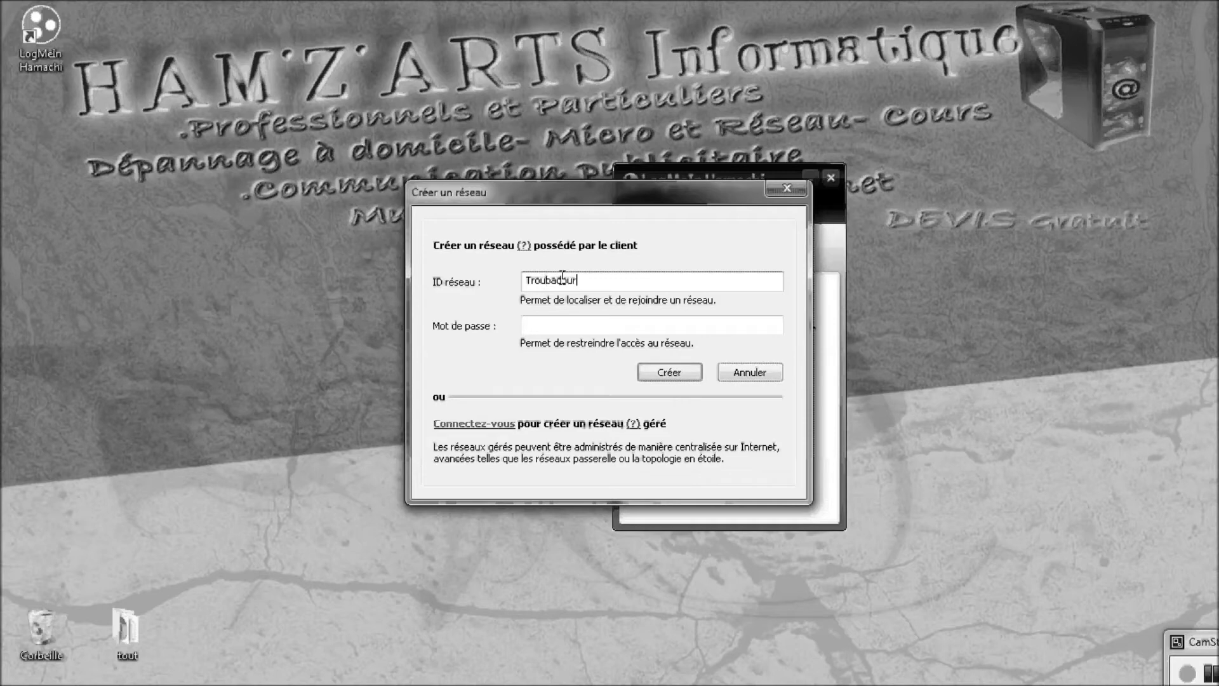
pyautogui.click(578, 325)
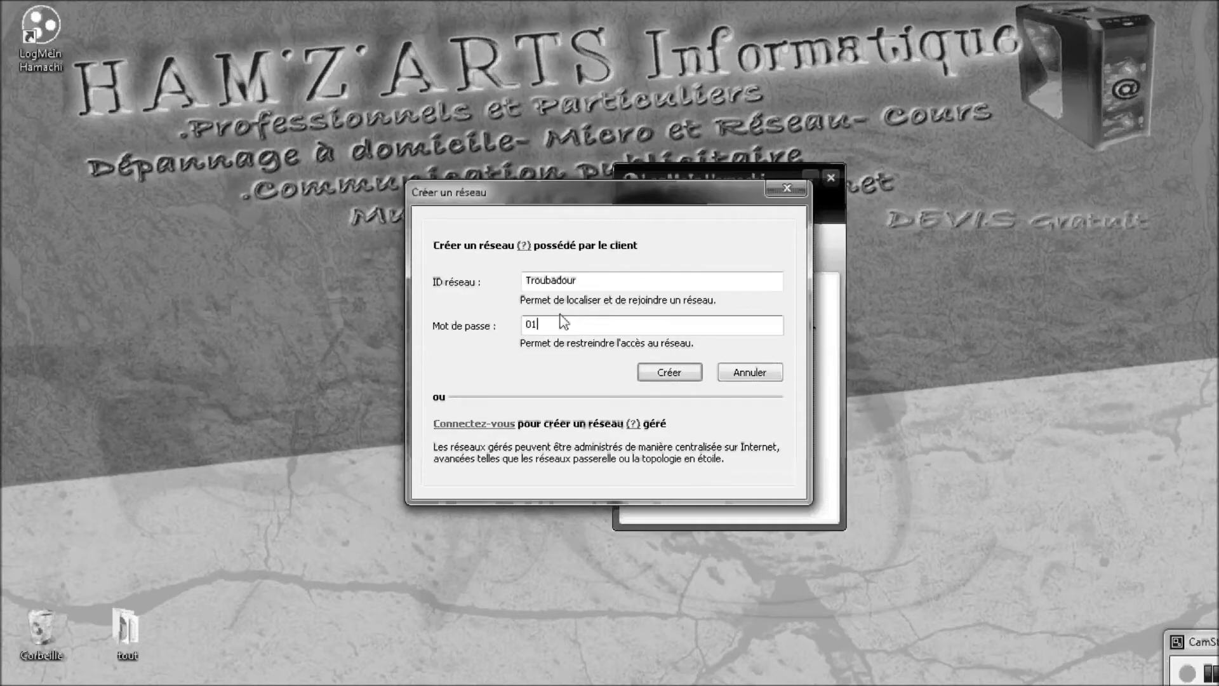
pyautogui.moveTo(572, 324); pyautogui.dragTo(486, 330)
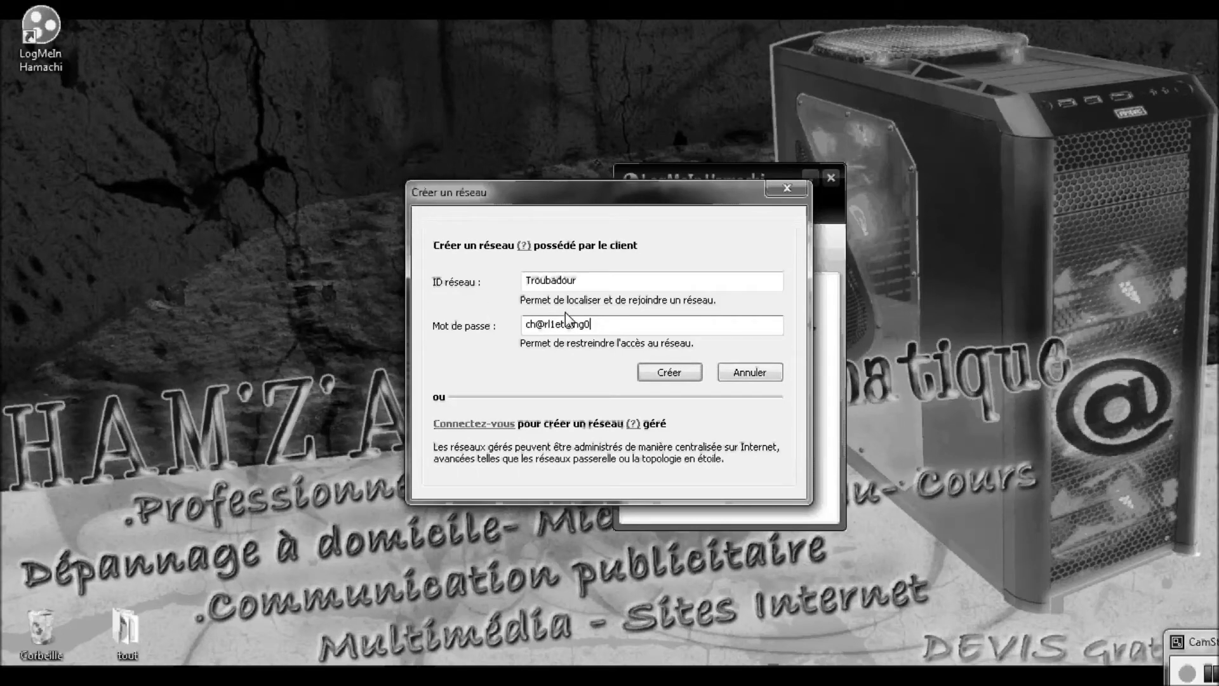
pyautogui.click(678, 376)
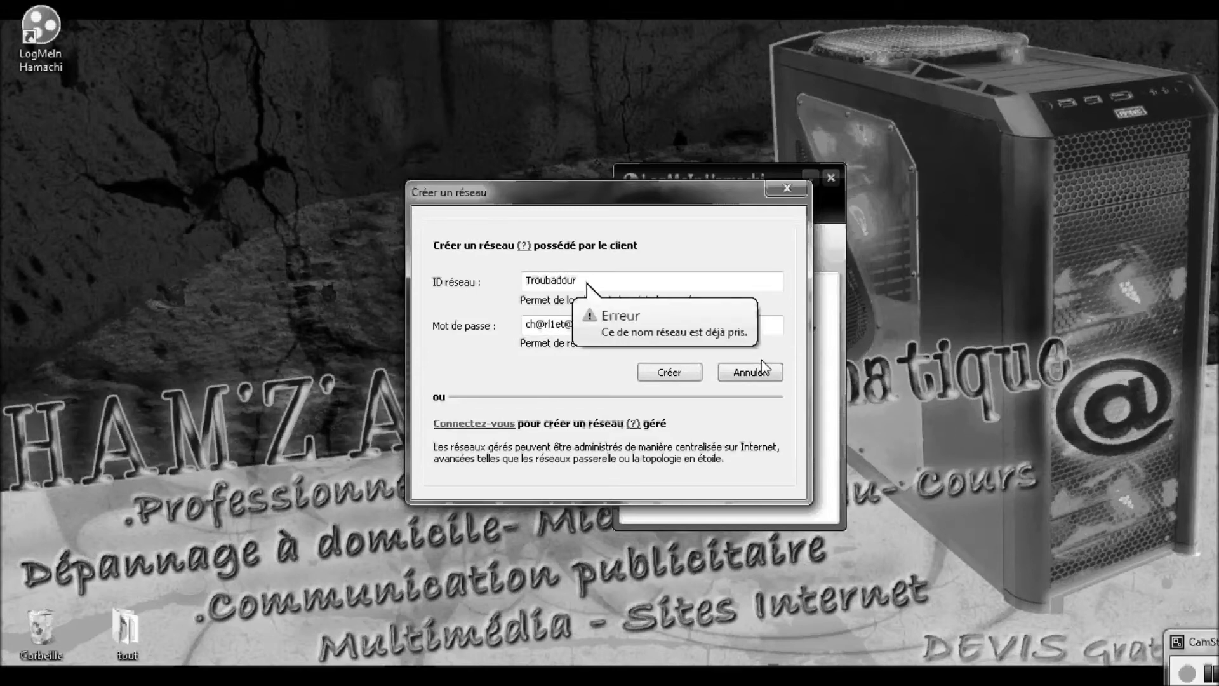
pyautogui.click(587, 280)
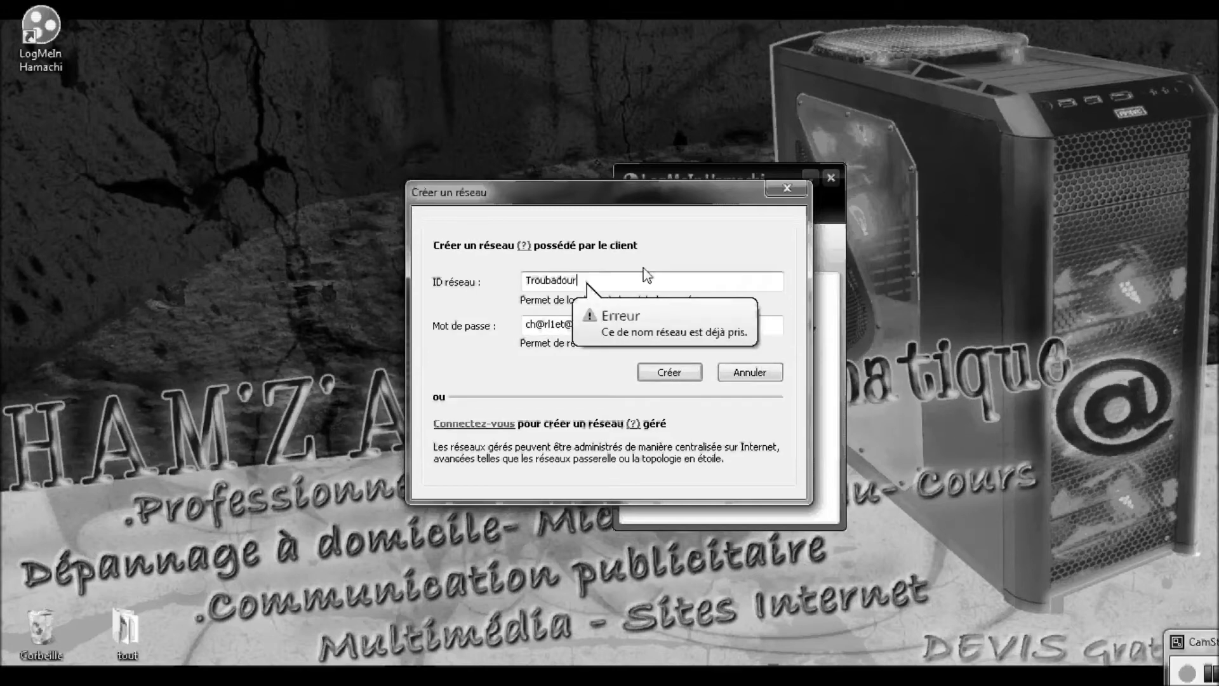
pyautogui.write('_2')
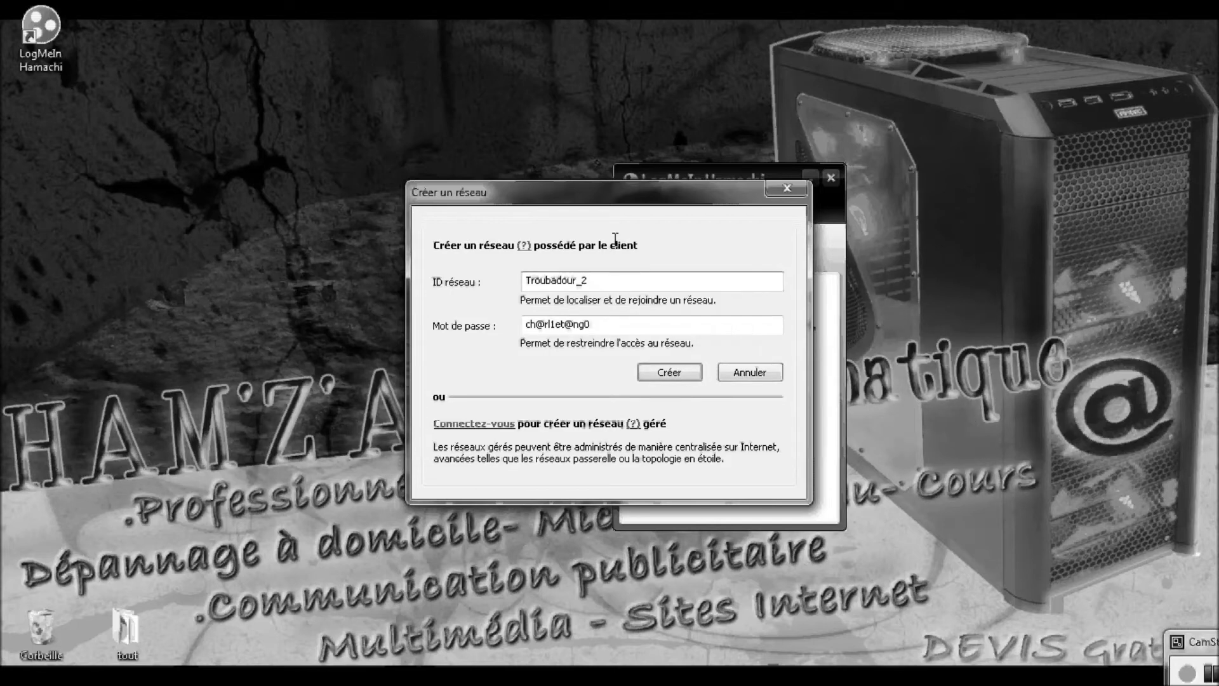
pyautogui.click(671, 372)
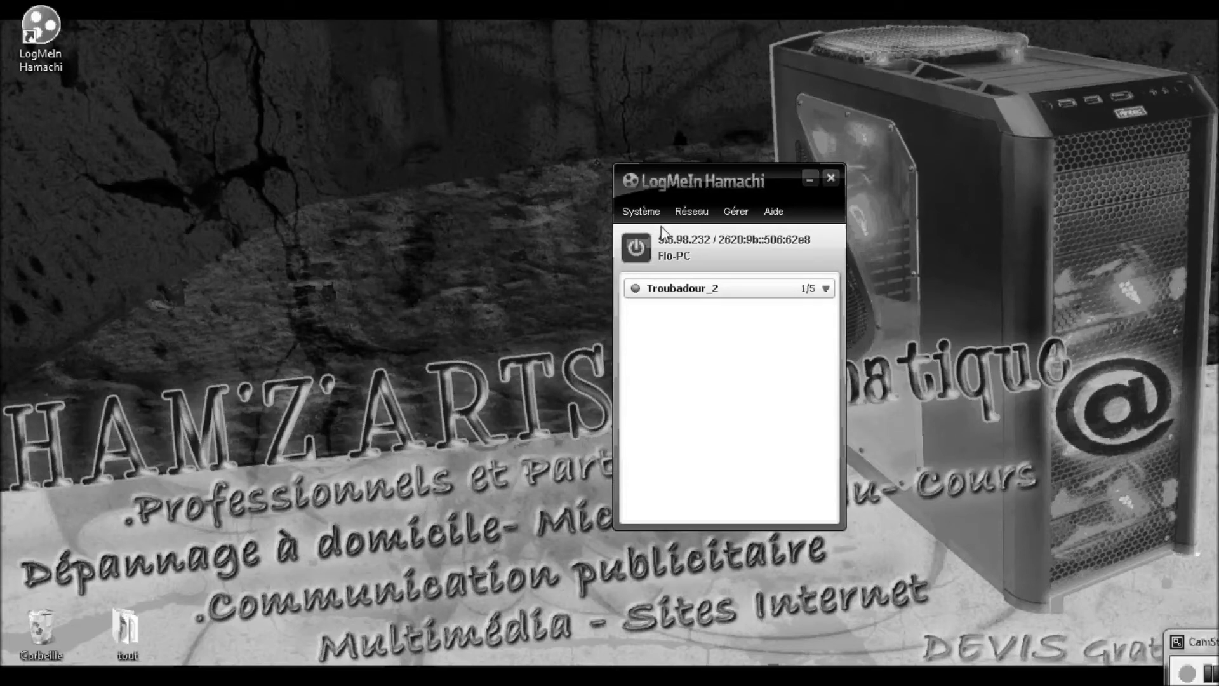
pyautogui.moveTo(692, 294)
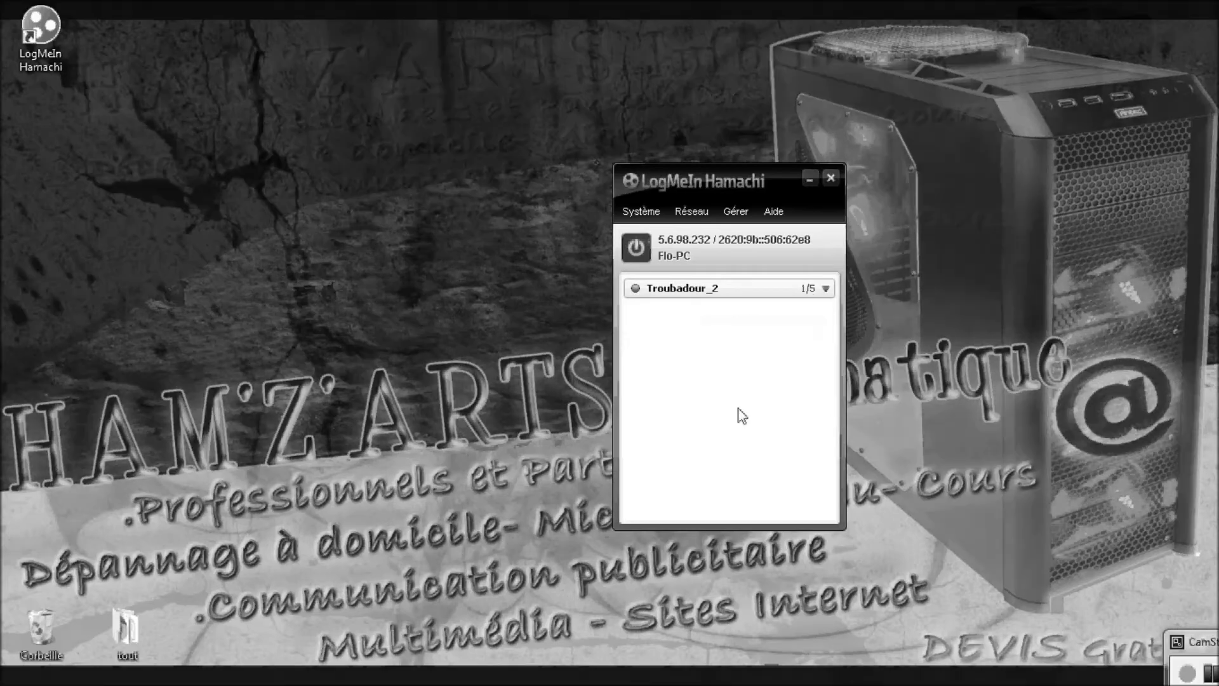
pyautogui.moveTo(687, 183); pyautogui.dragTo(662, 179)
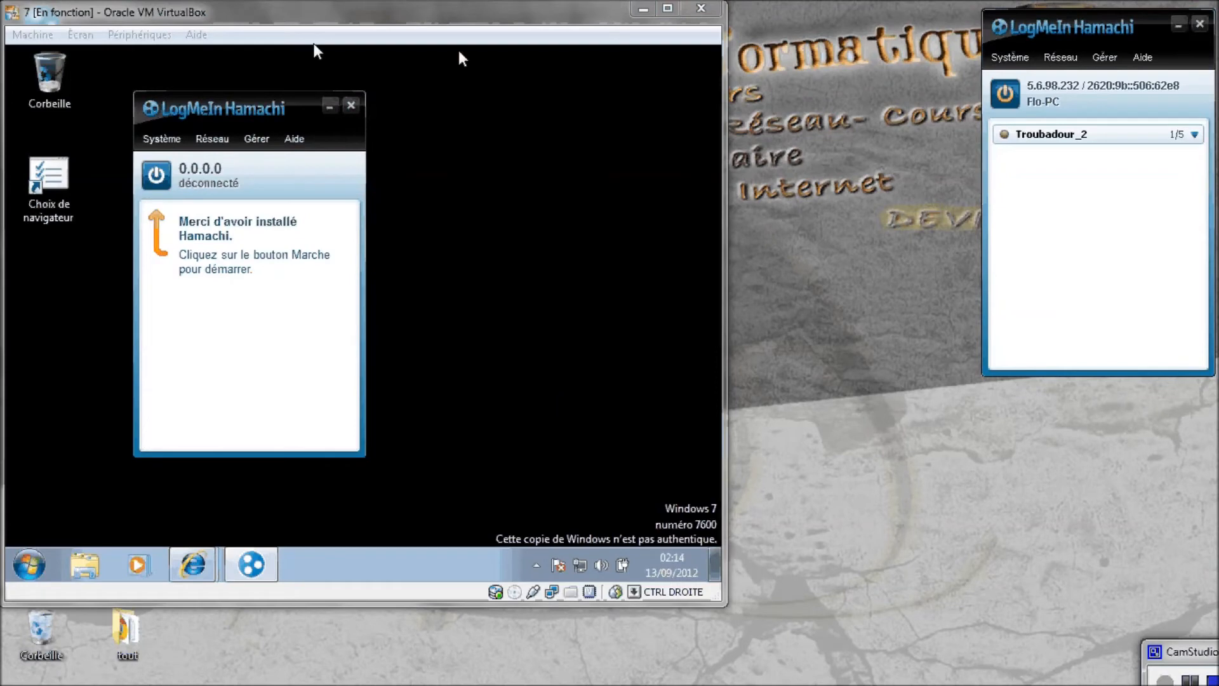
# - Drag the VM's disconnected Hamachi window toward the centre of the guest desktop
pyautogui.moveTo(159, 118); pyautogui.dragTo(200, 129)
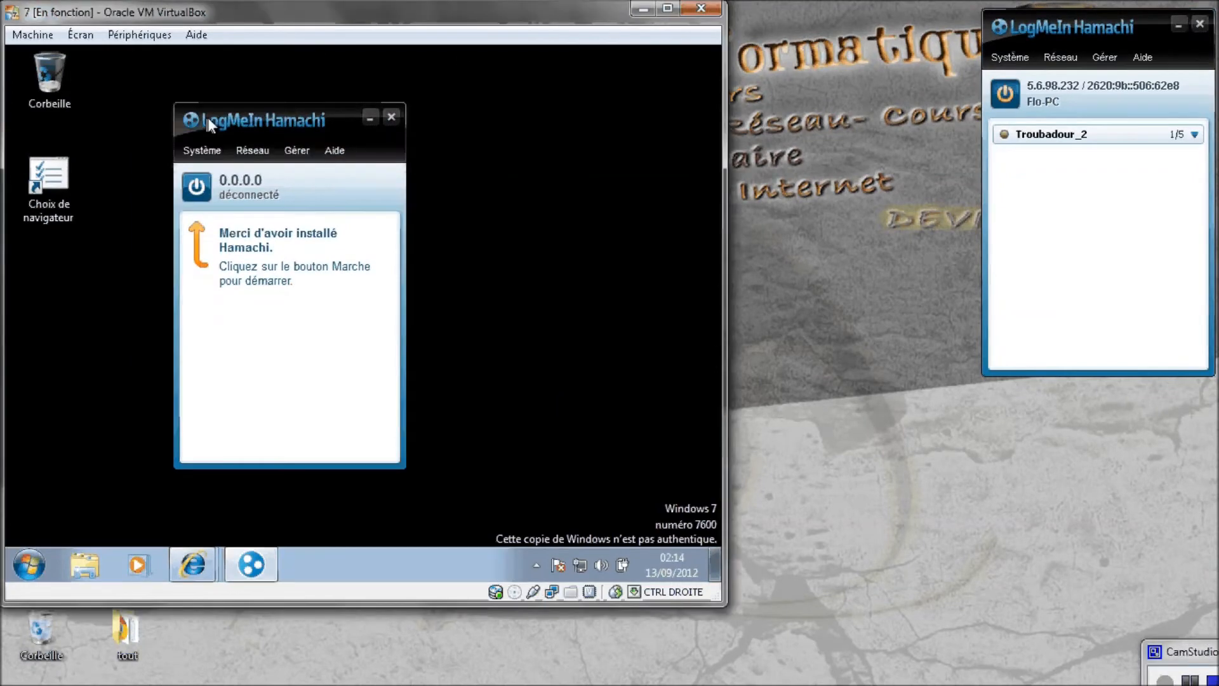
# - Power on the guest's Hamachi and register it as Flo-PC2 by appending 2 to the name
pyautogui.click(199, 189)
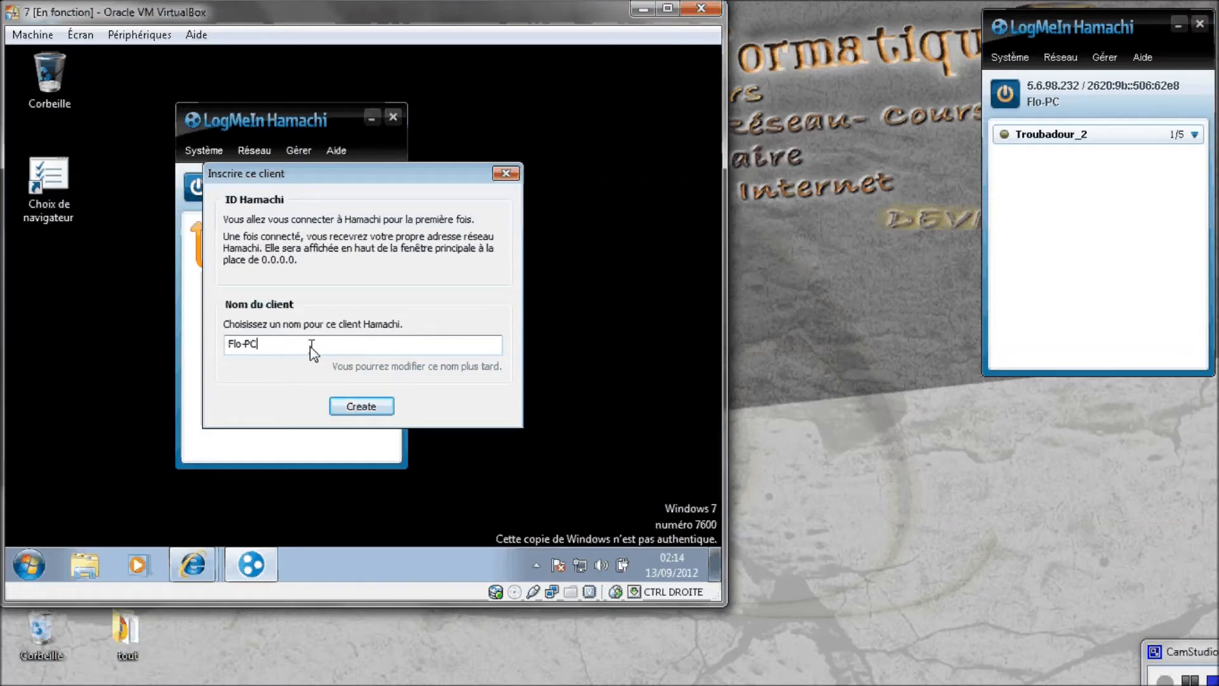
pyautogui.write('2')
pyautogui.click(337, 404)
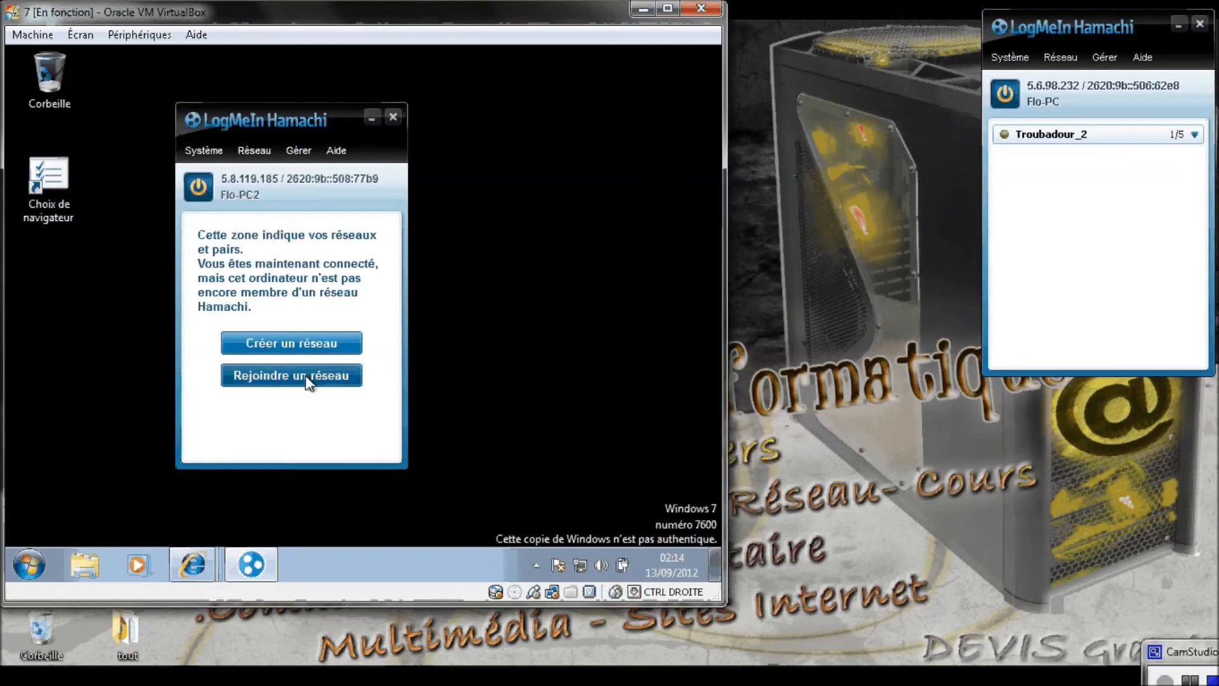
# - Start joining a network with ID Troubadour_2 and enter the network password
pyautogui.click(309, 381)
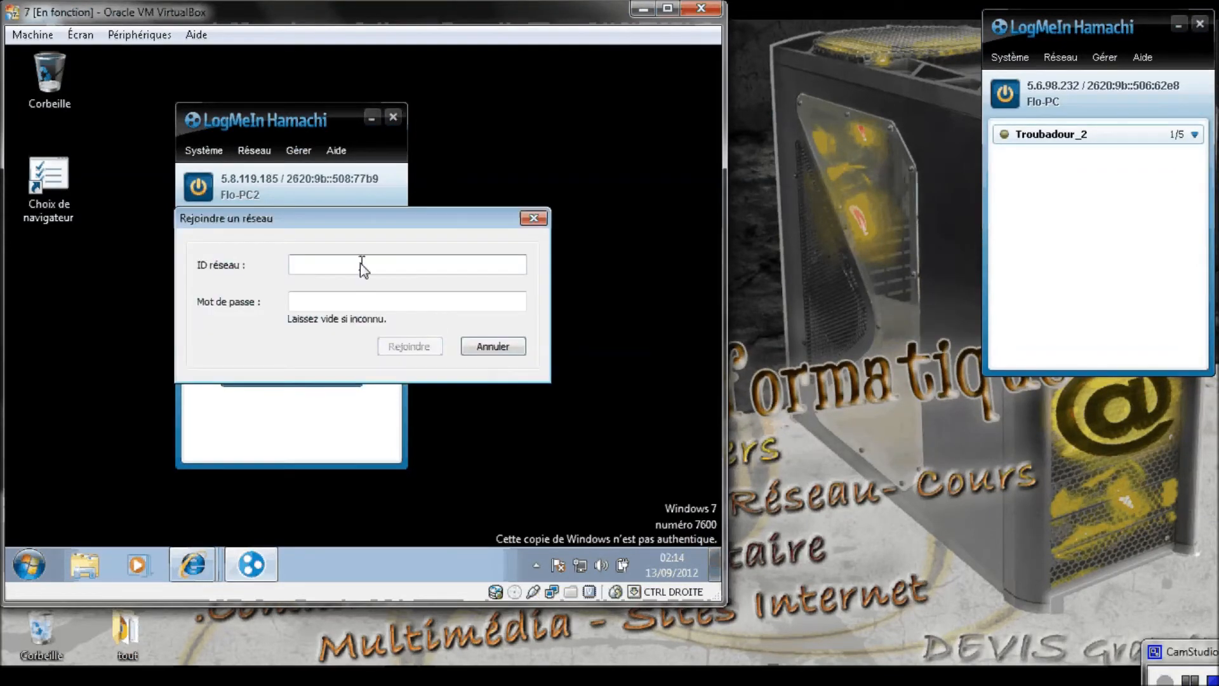
pyautogui.write('Trou')
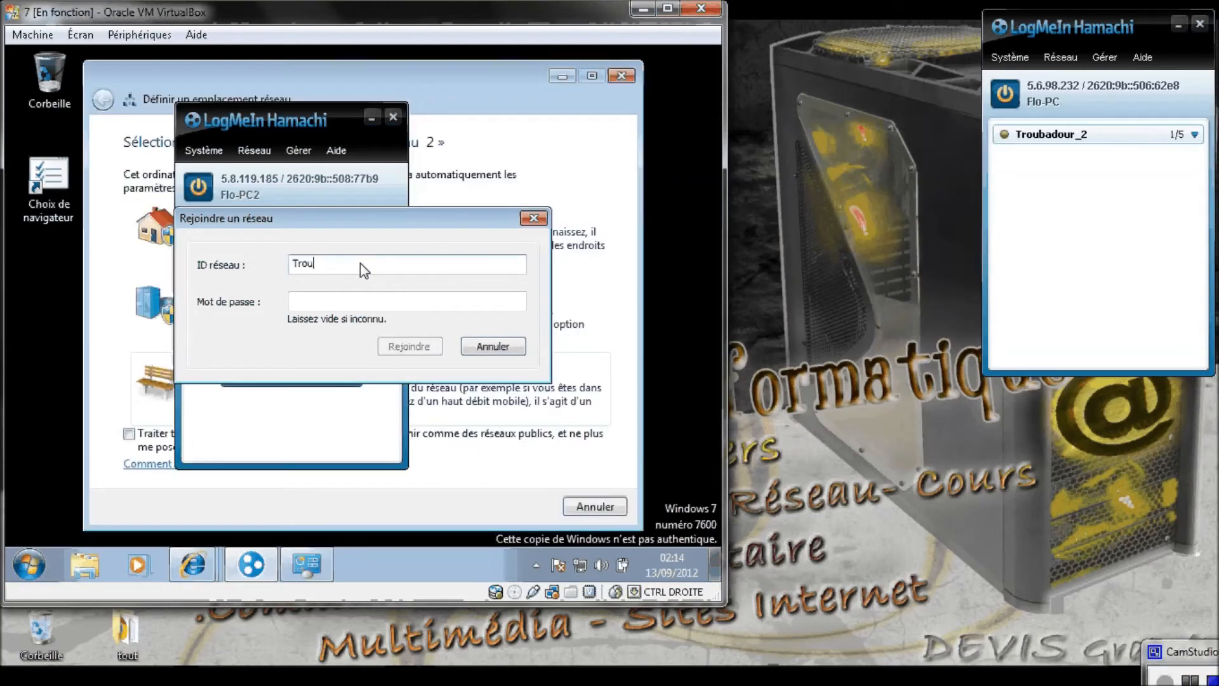
pyautogui.write('bado')
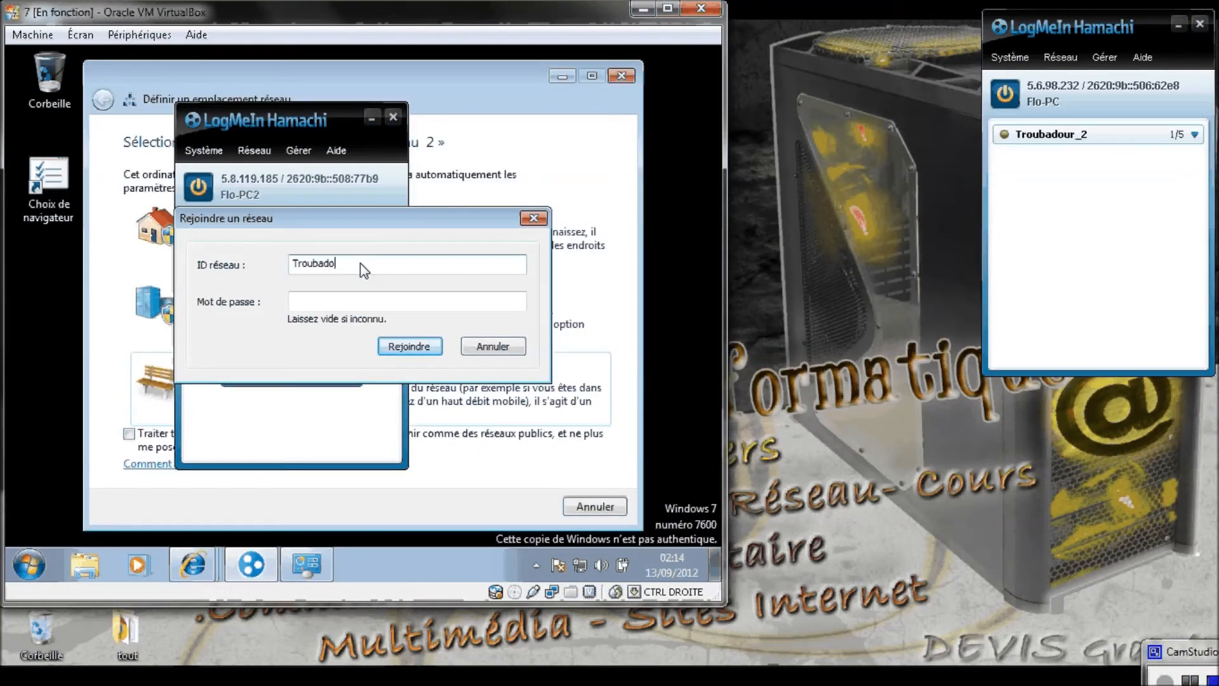
pyautogui.write('ur_')
pyautogui.write('••')
pyautogui.write('••')
pyautogui.write('•••')
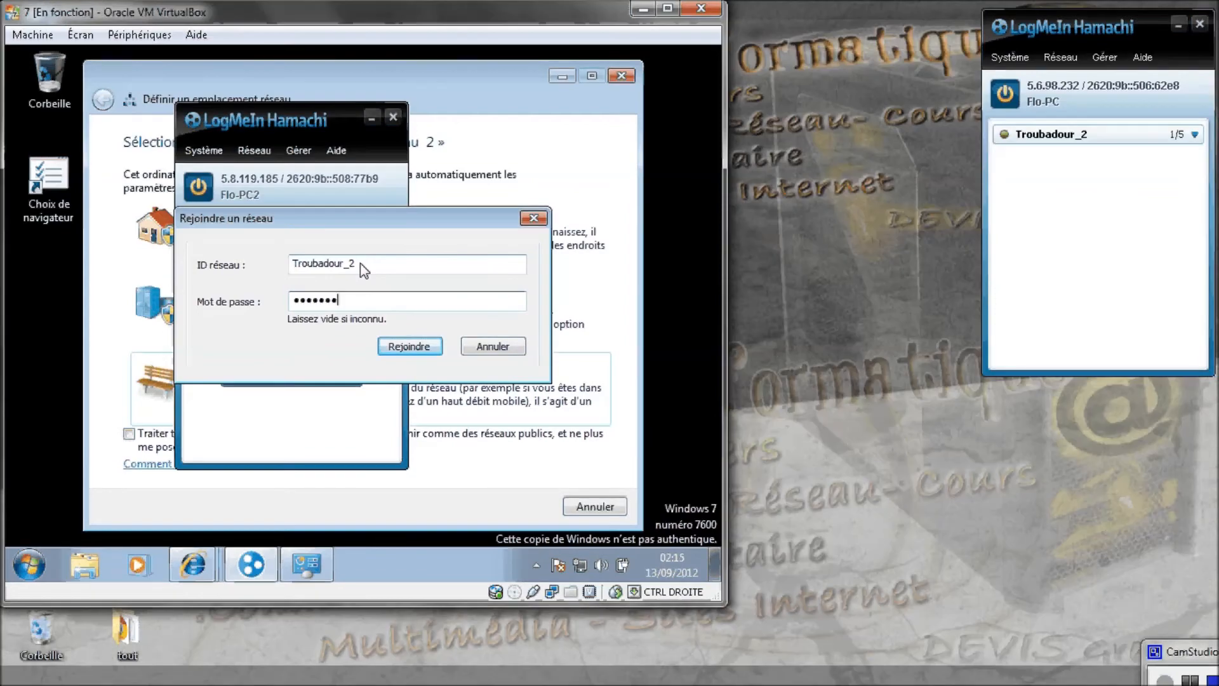
pyautogui.write('••••••')
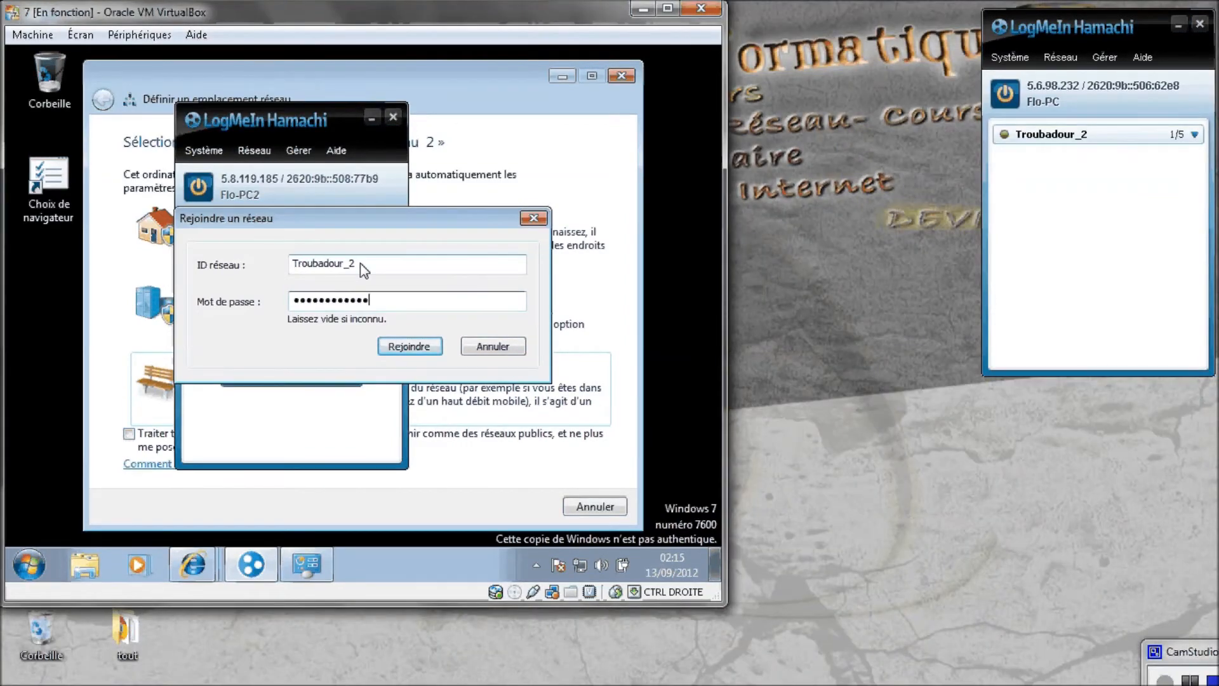
# - Join Troubadour_2 from the guest, then ping the Flo-PC peer and close the results
pyautogui.click(406, 353)
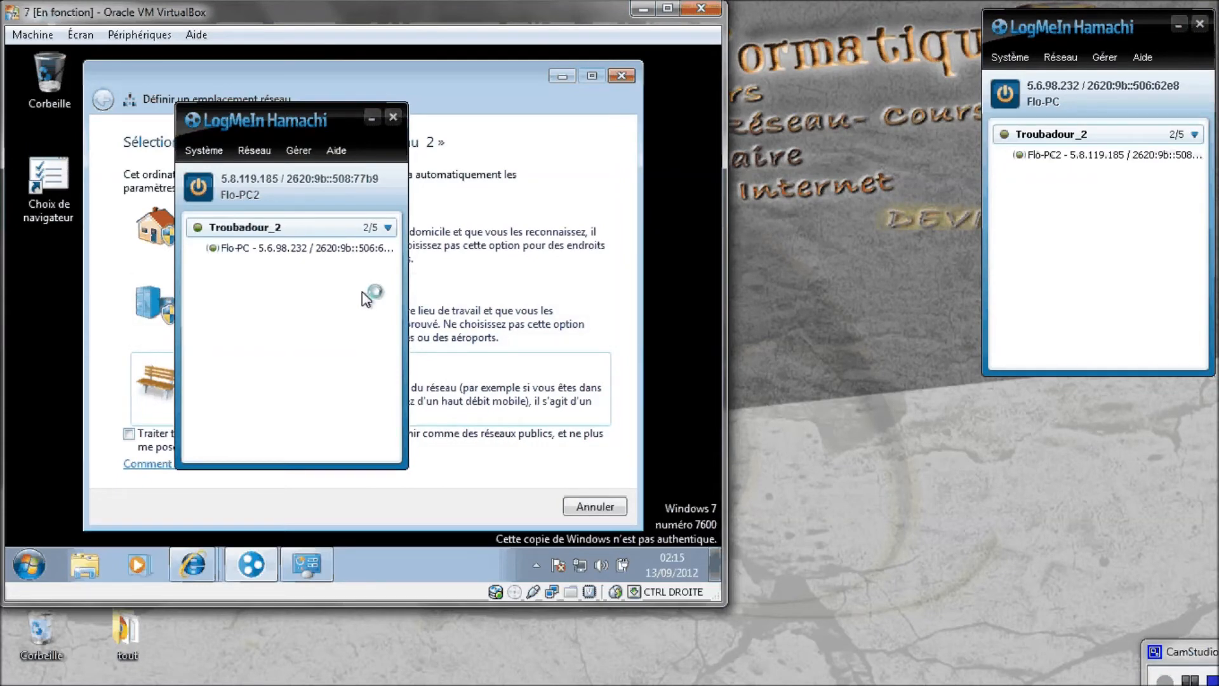
pyautogui.moveTo(241, 250)
pyautogui.moveTo(1065, 158)
pyautogui.doubleClick(266, 252)
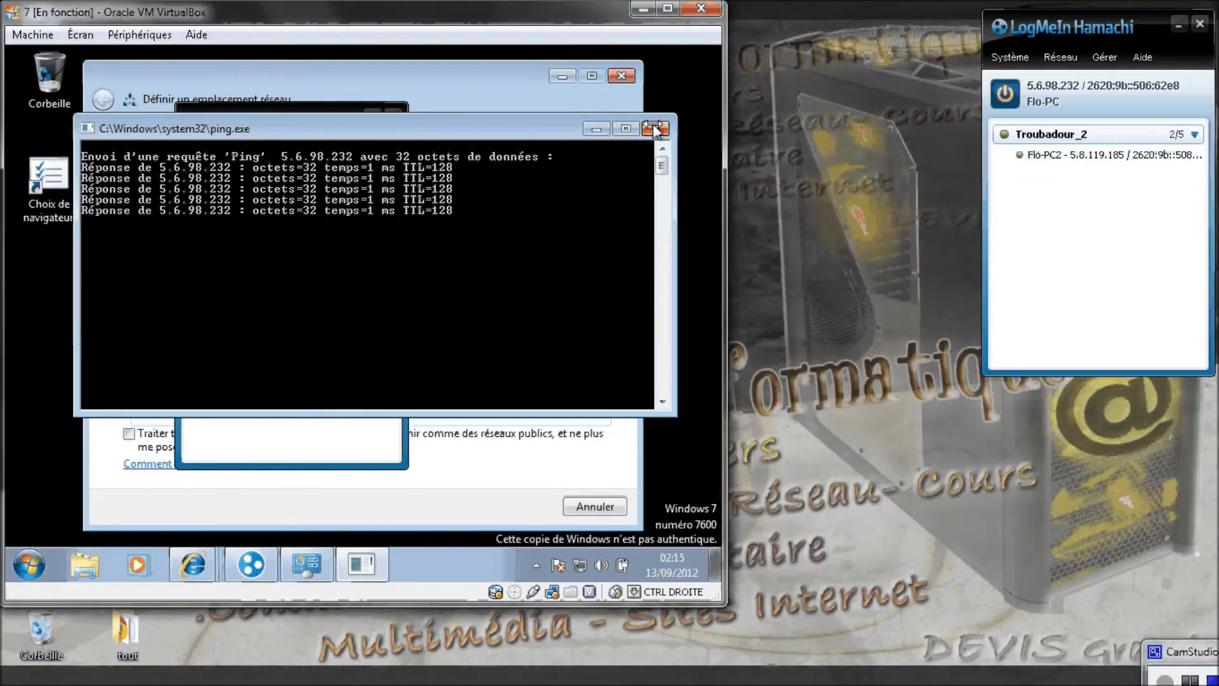
pyautogui.click(653, 129)
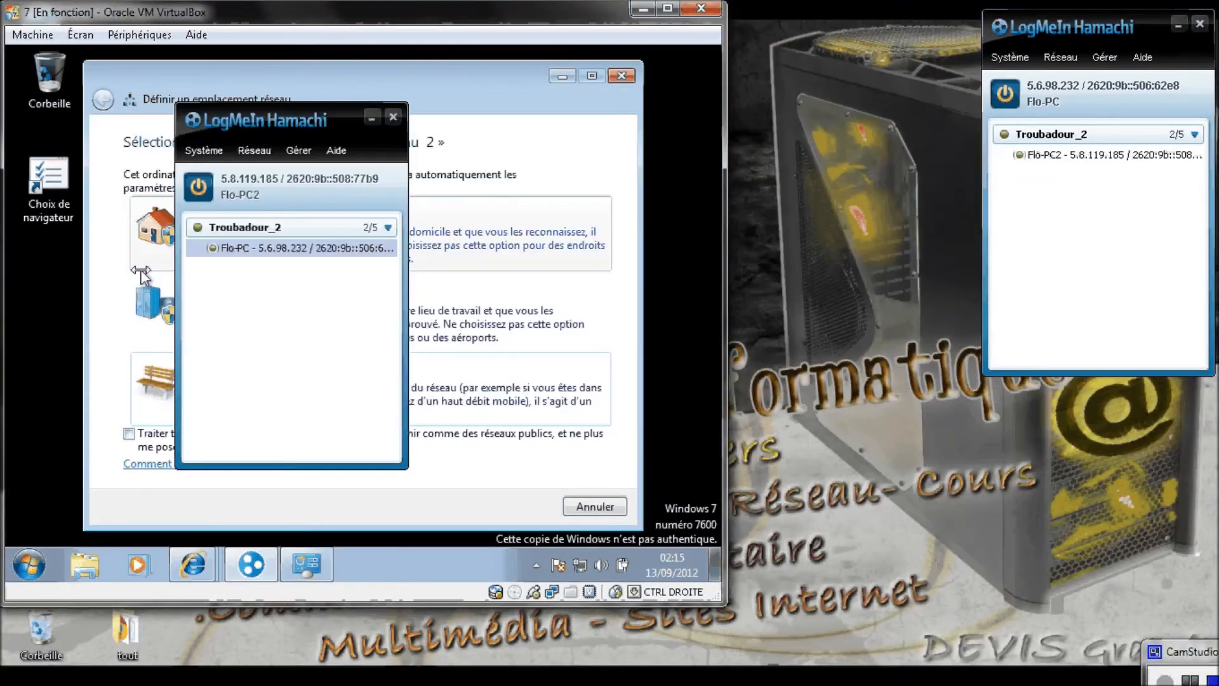
# - Check Flo-PC's connection details on the Paramètres and Récapitulatif tabs, then close them
pyautogui.rightClick(258, 253)
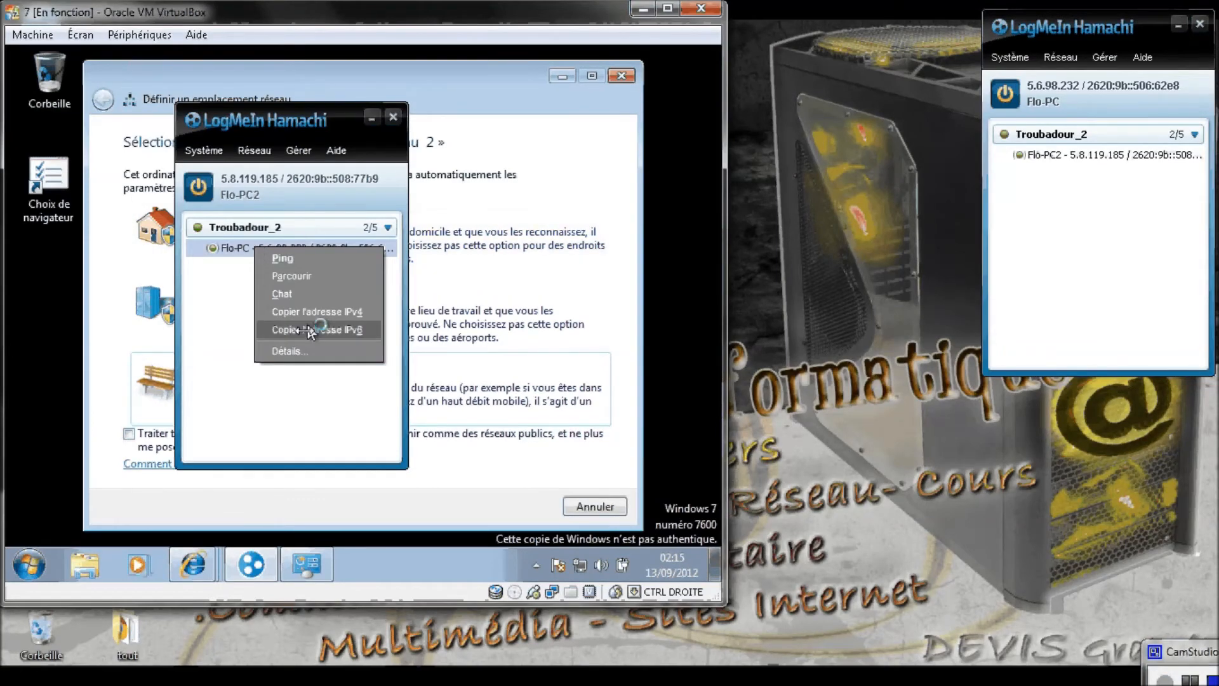
pyautogui.click(290, 352)
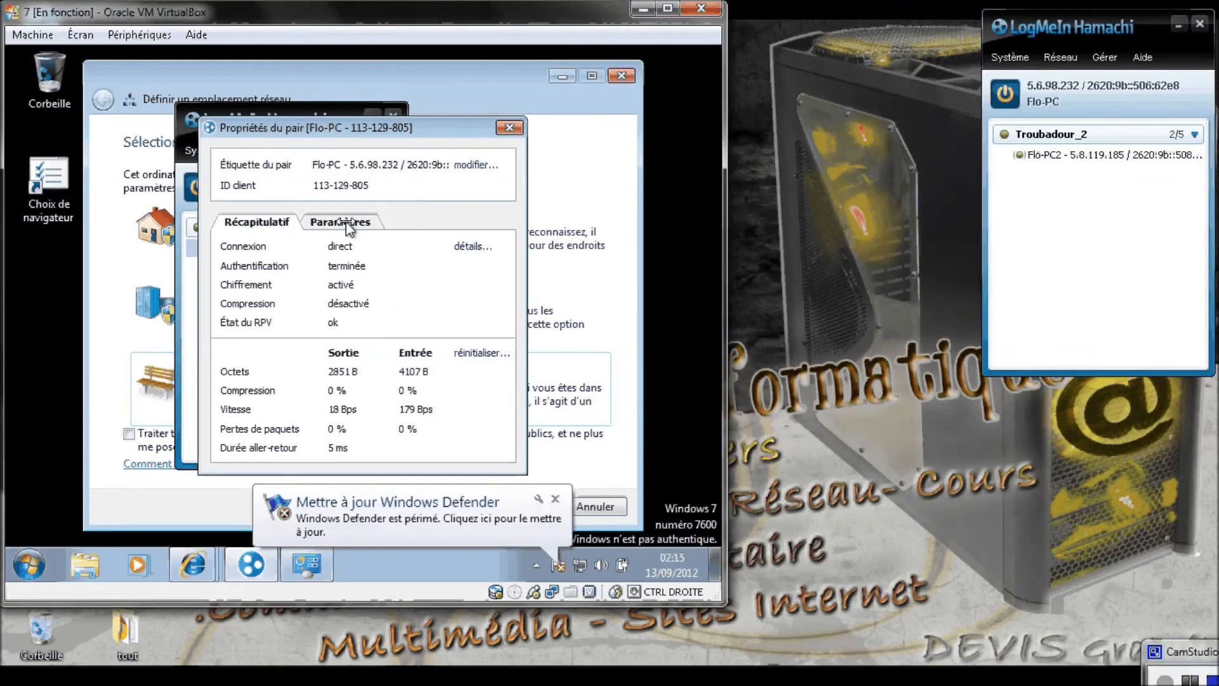
pyautogui.click(348, 228)
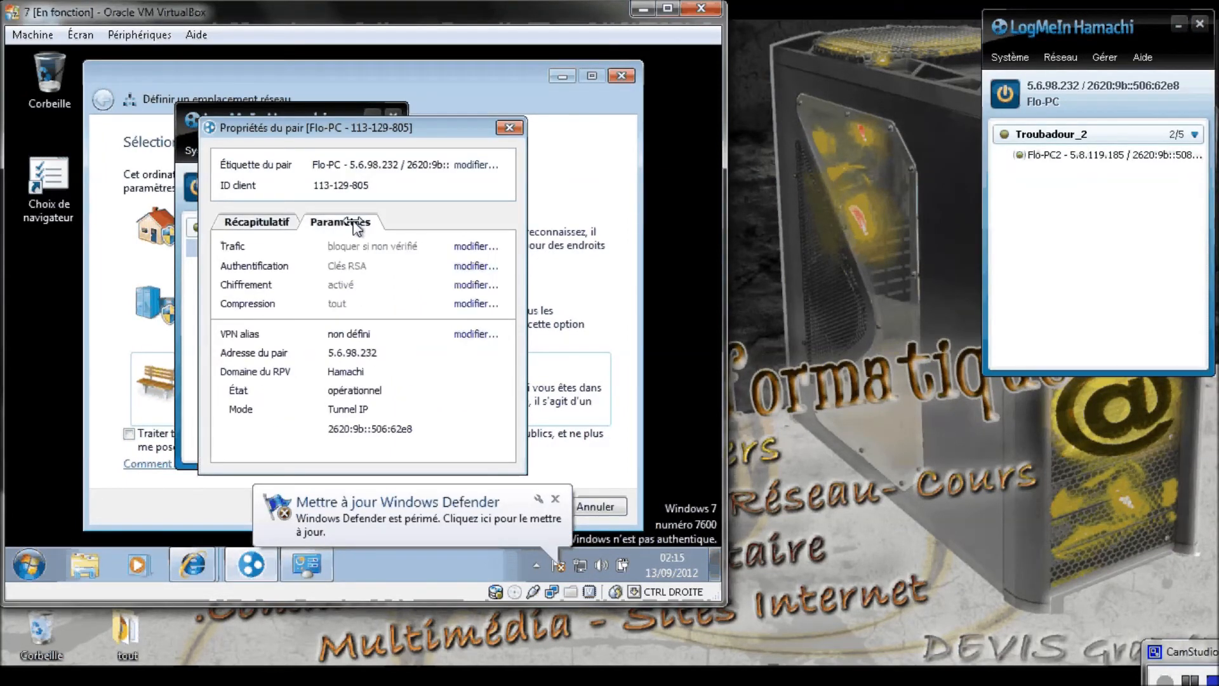
pyautogui.click(233, 229)
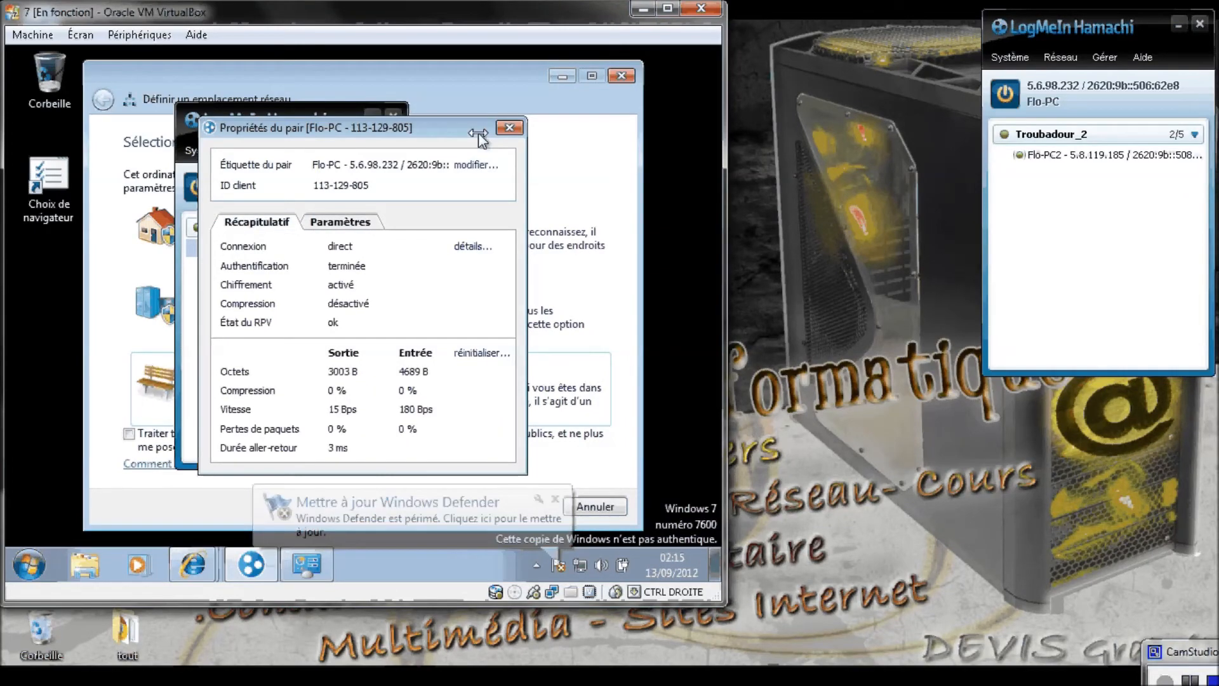
pyautogui.click(509, 127)
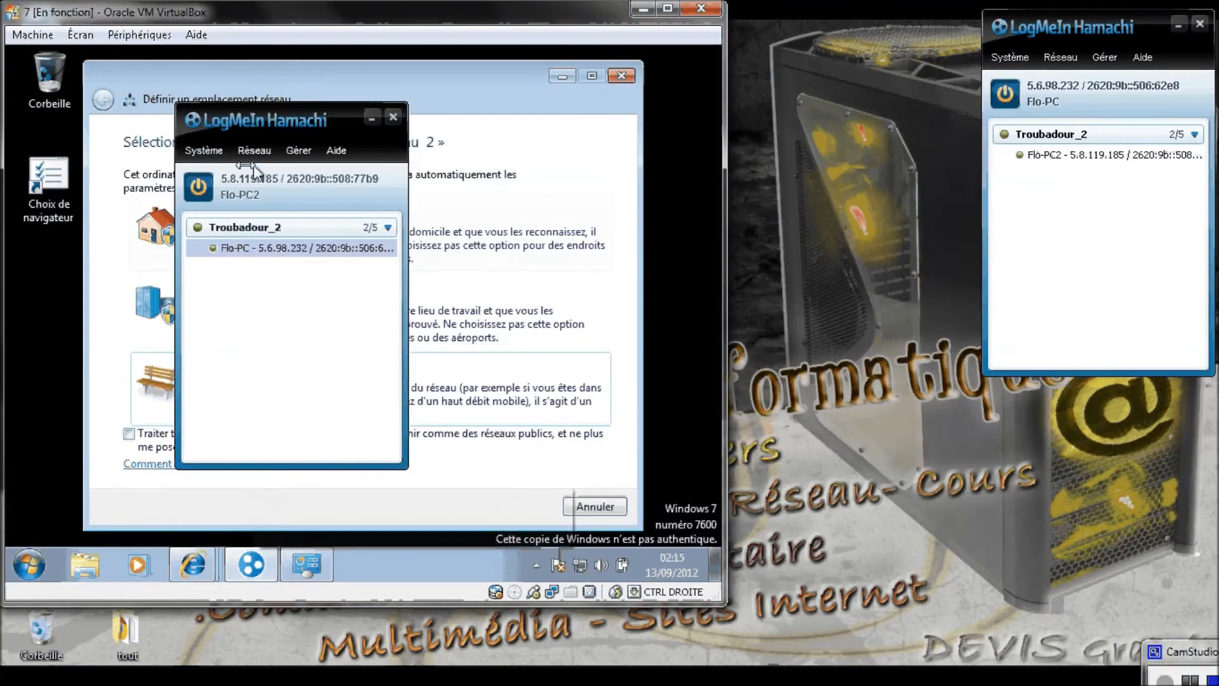
# - In Hamachi's advanced settings, set 'Action sur double-click d'un pair' to browse shared files, and save
pyautogui.click(204, 150)
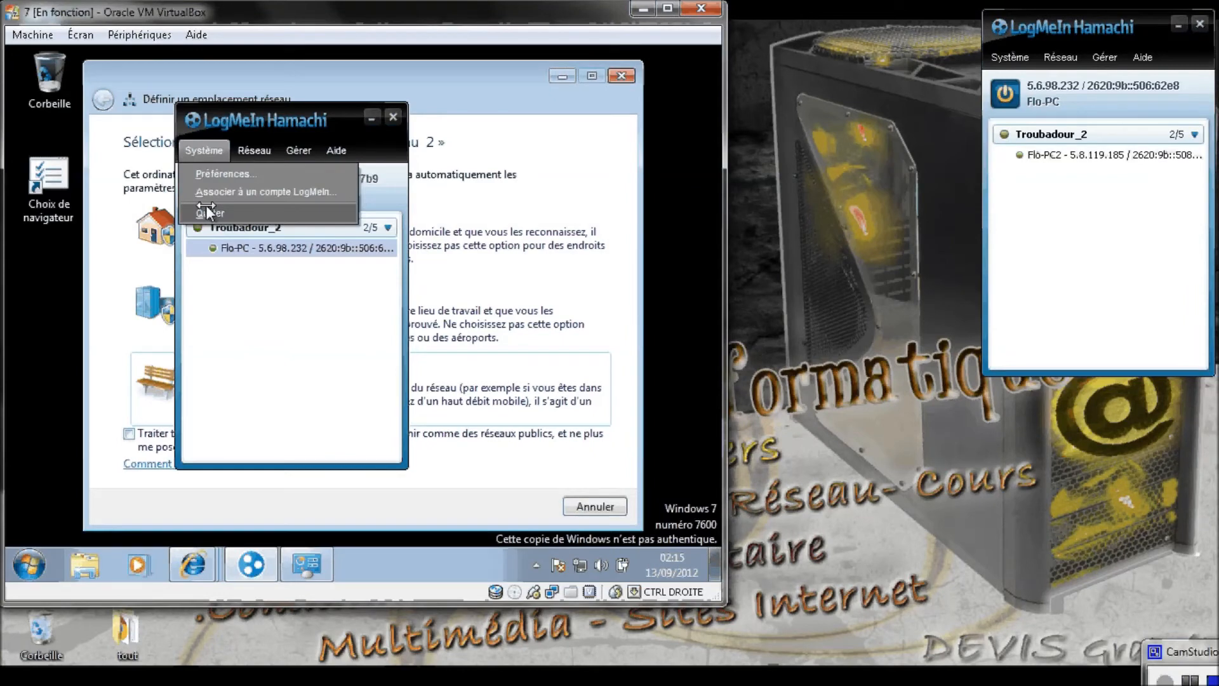
pyautogui.click(223, 173)
pyautogui.click(178, 282)
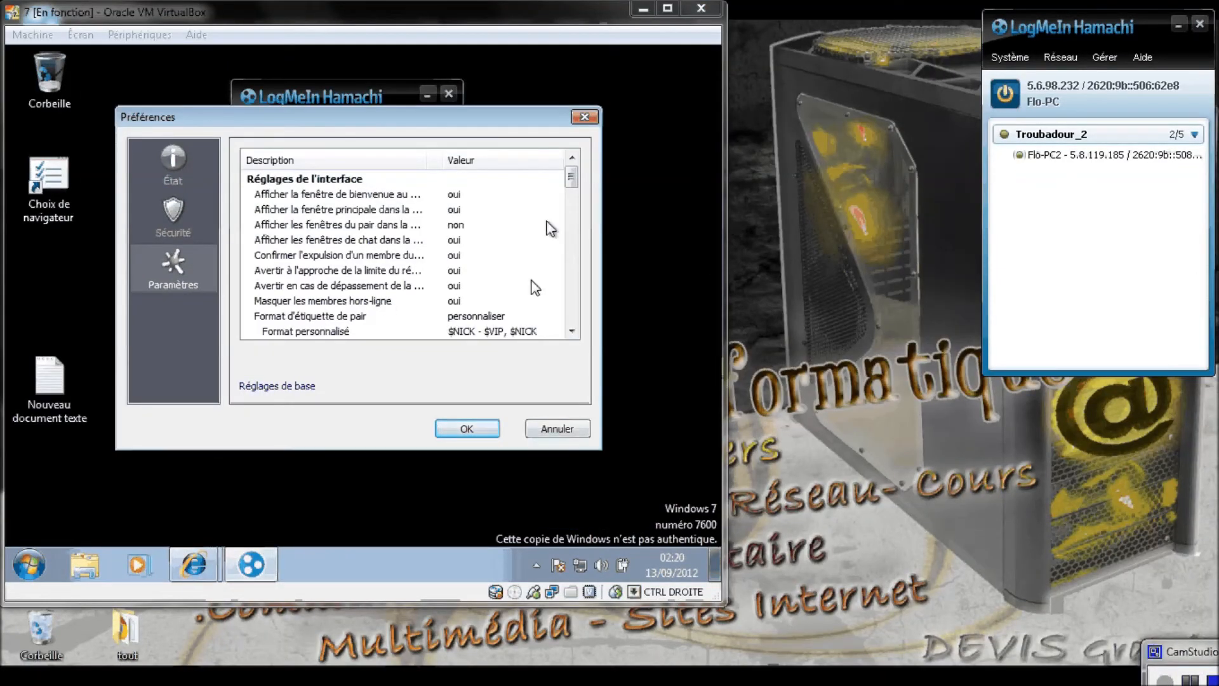
pyautogui.click(273, 385)
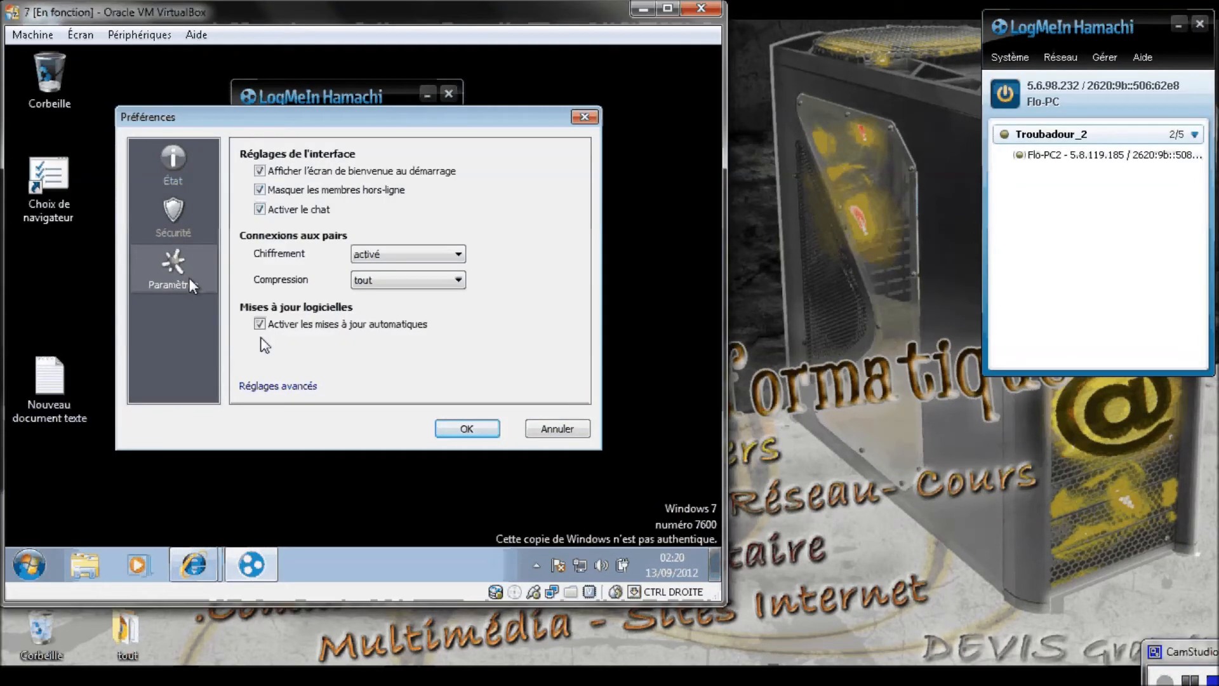
pyautogui.click(301, 385)
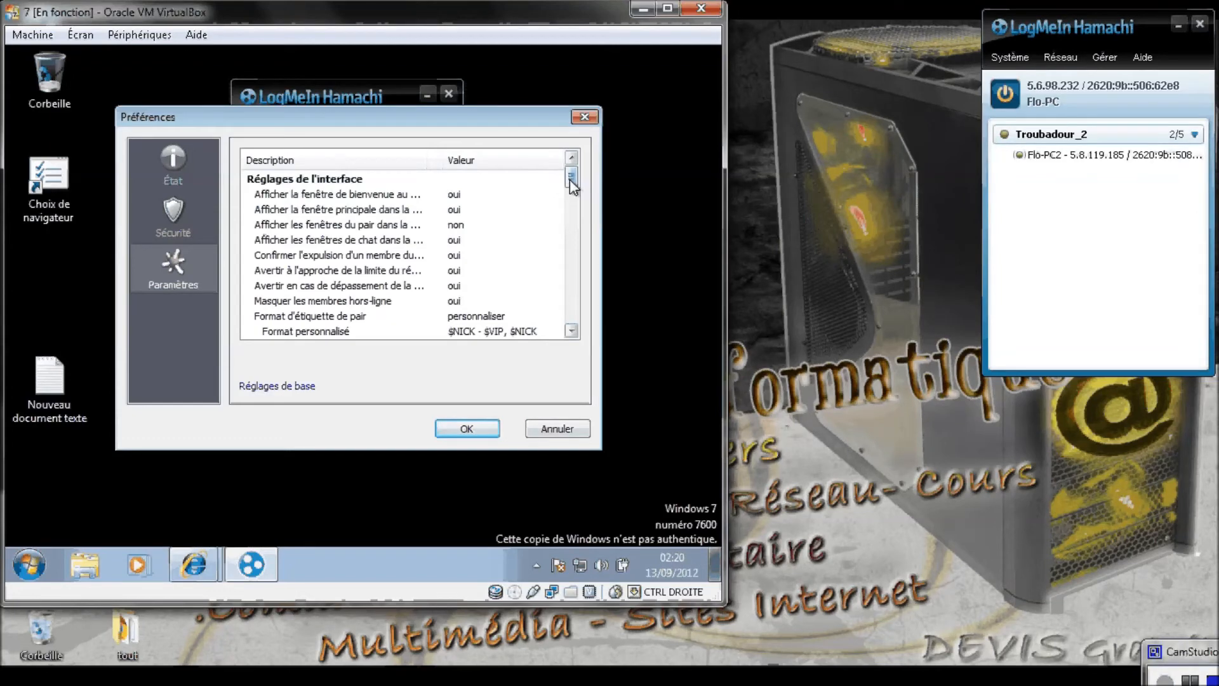
pyautogui.moveTo(569, 179); pyautogui.dragTo(572, 312)
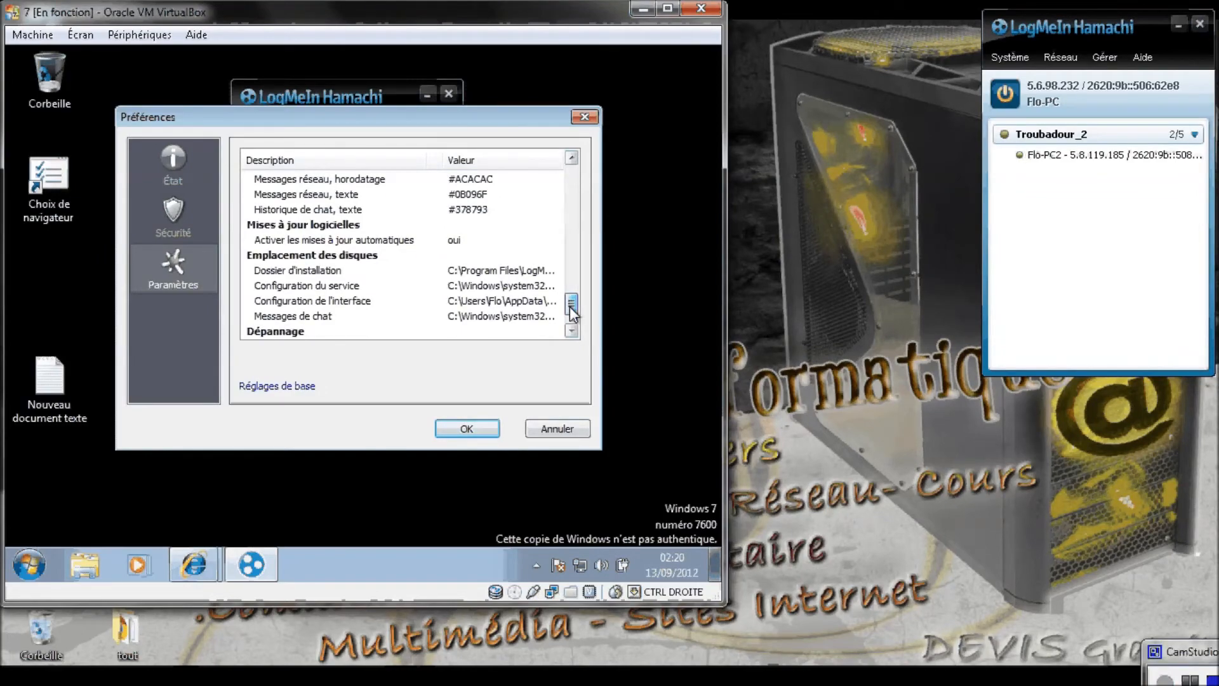
pyautogui.moveTo(569, 306); pyautogui.dragTo(570, 312)
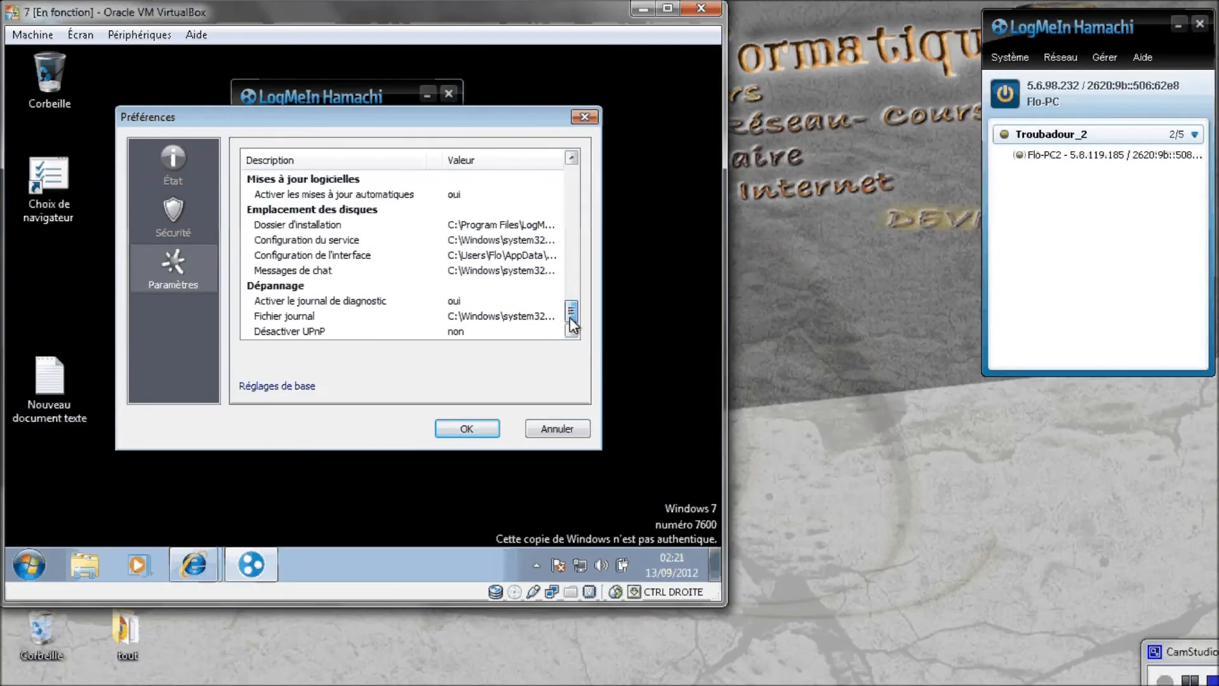
pyautogui.moveTo(569, 317); pyautogui.dragTo(553, 194)
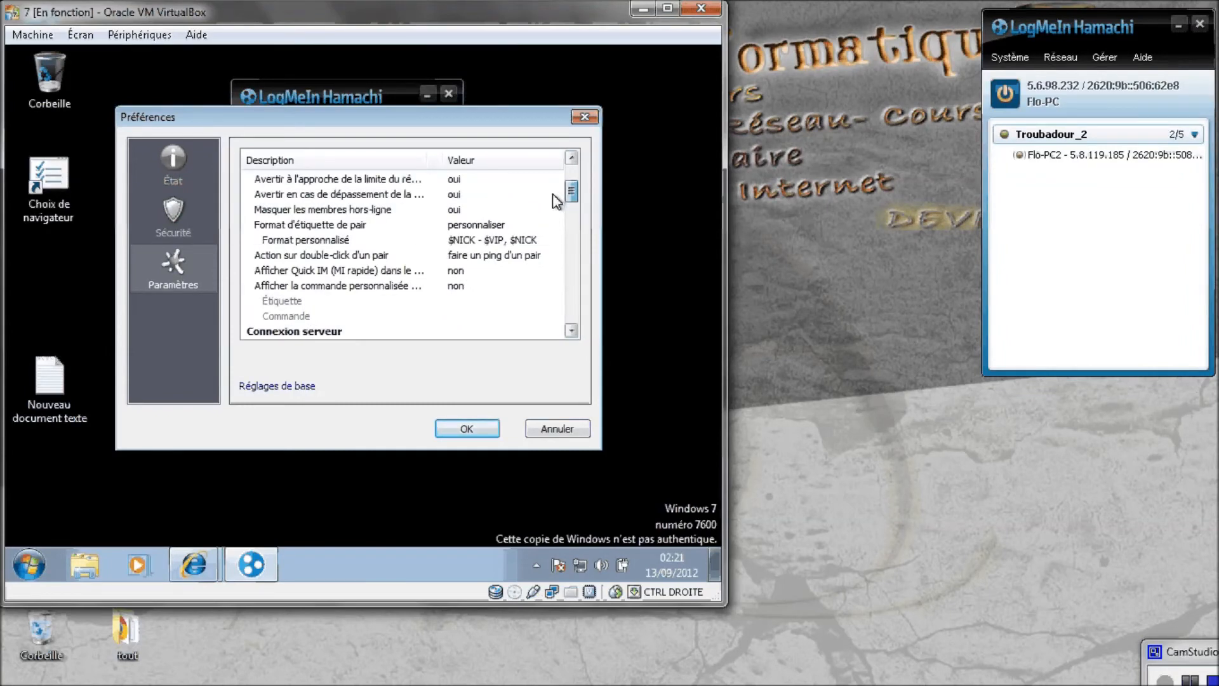
pyautogui.click(464, 257)
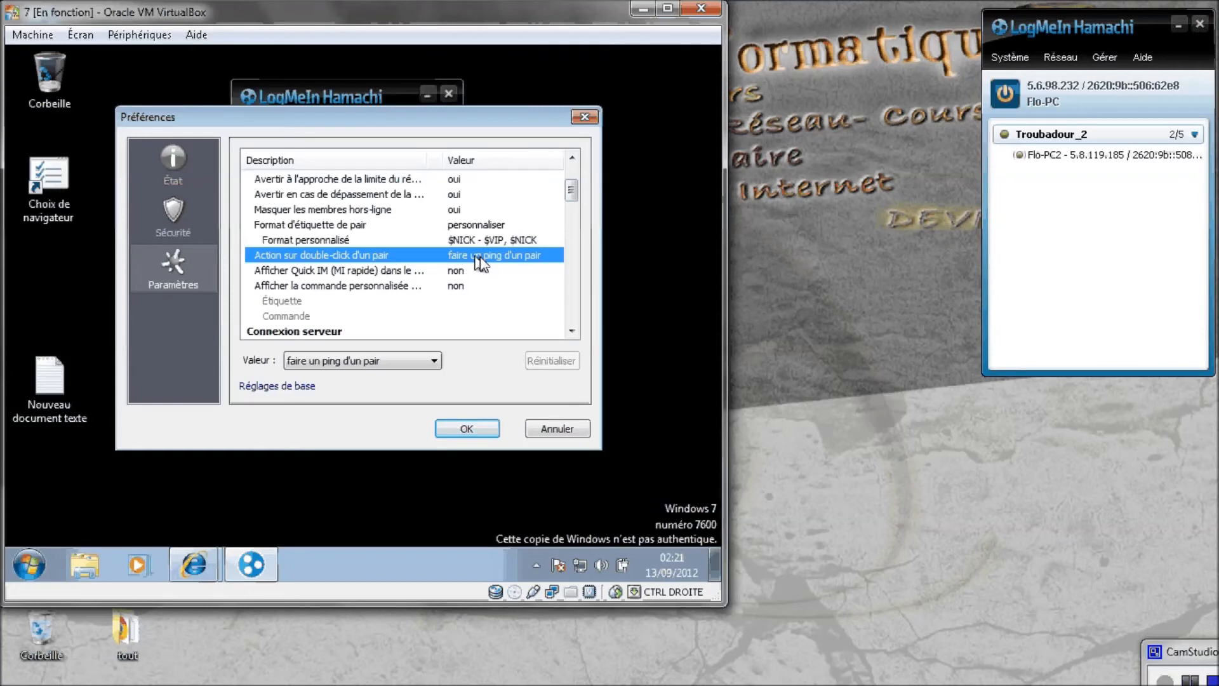
pyautogui.click(420, 362)
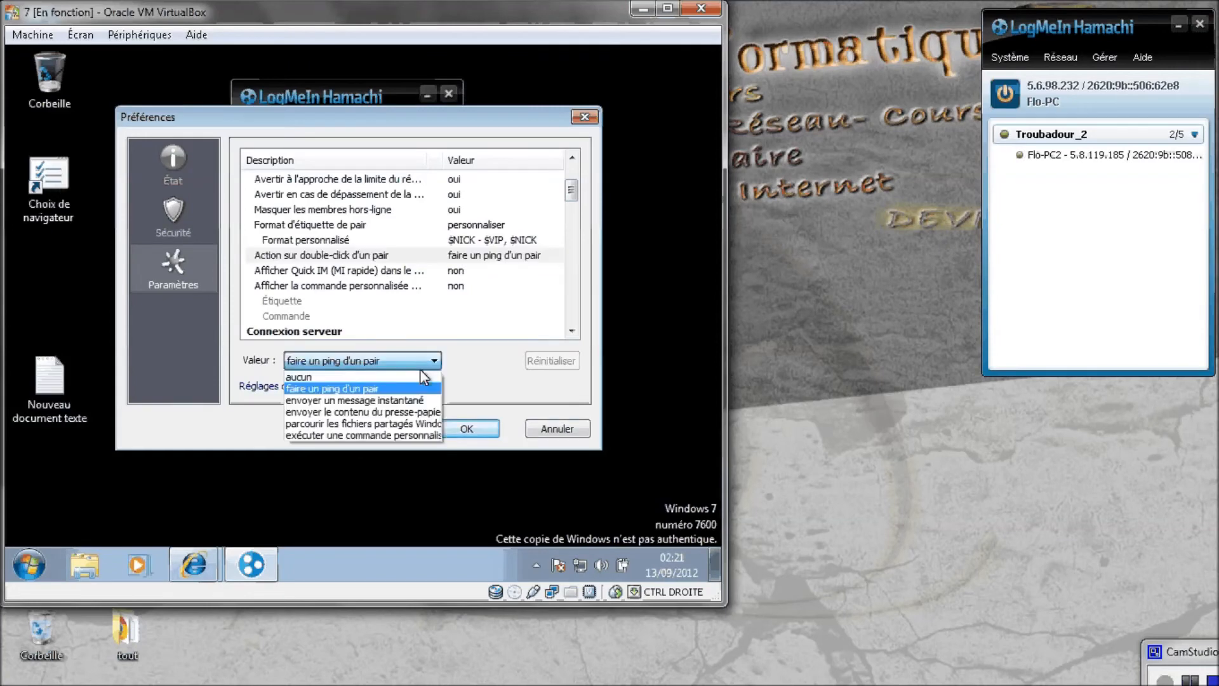
pyautogui.click(399, 421)
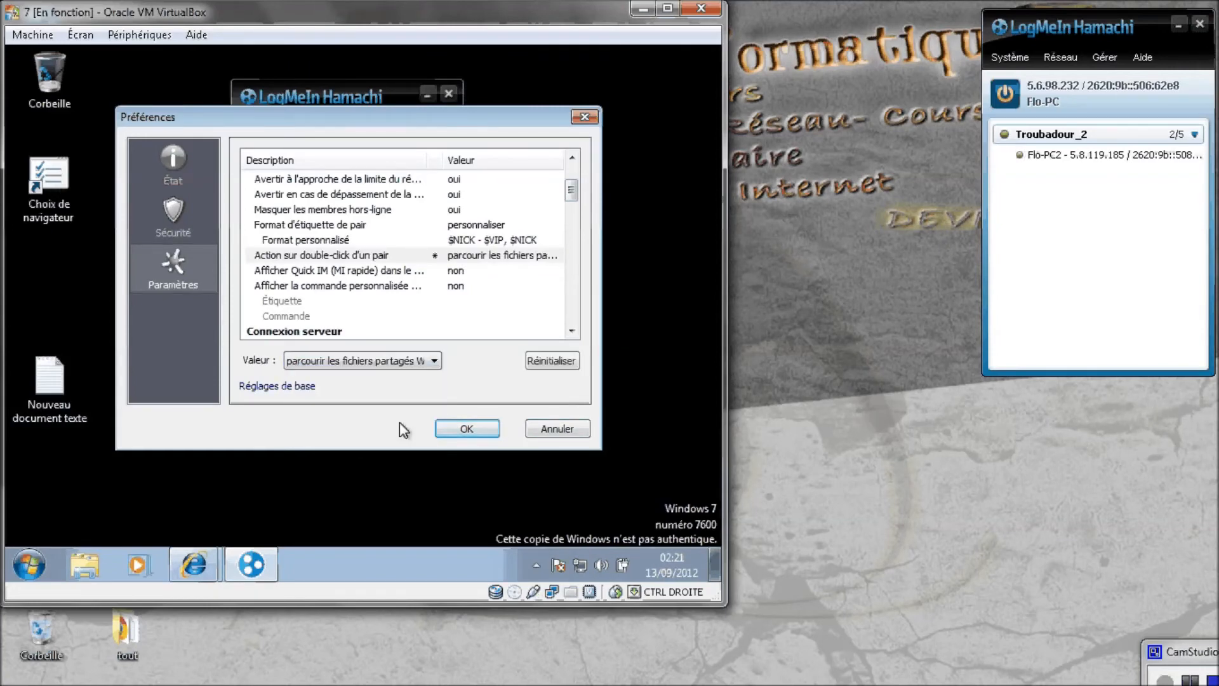
pyautogui.click(470, 429)
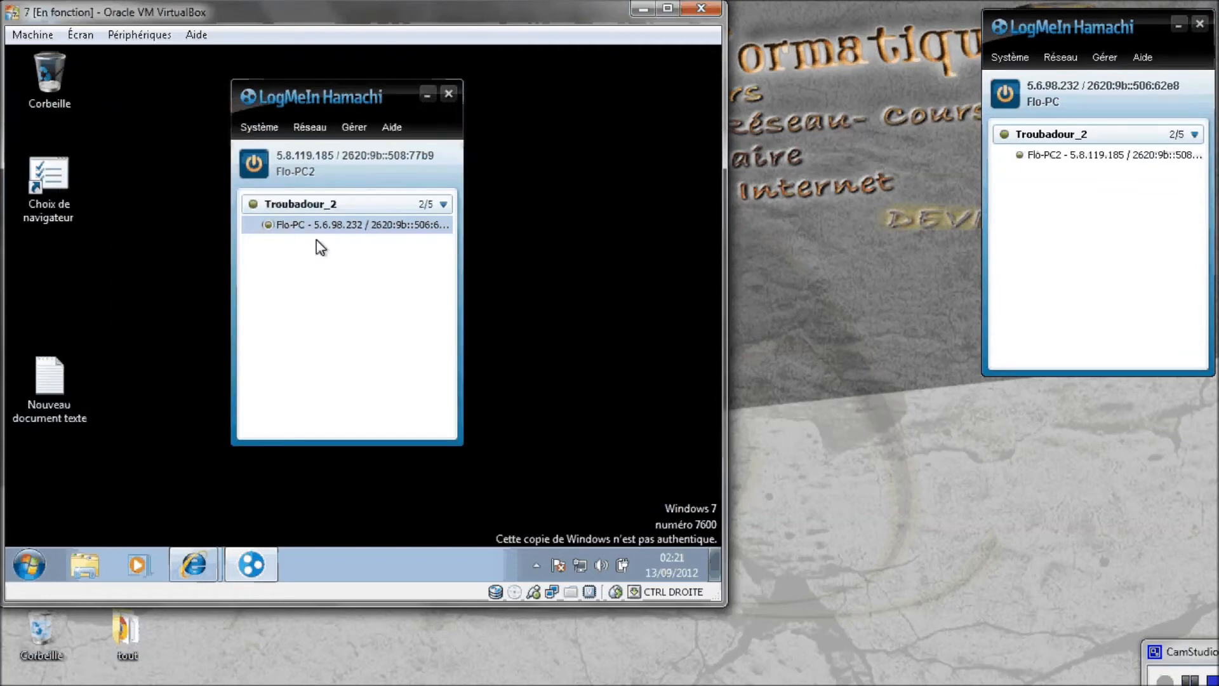
# - Browse Flo-PC from Hamachi and open its Downloads share at 5.6.98.232, listing 26 items
pyautogui.rightClick(319, 231)
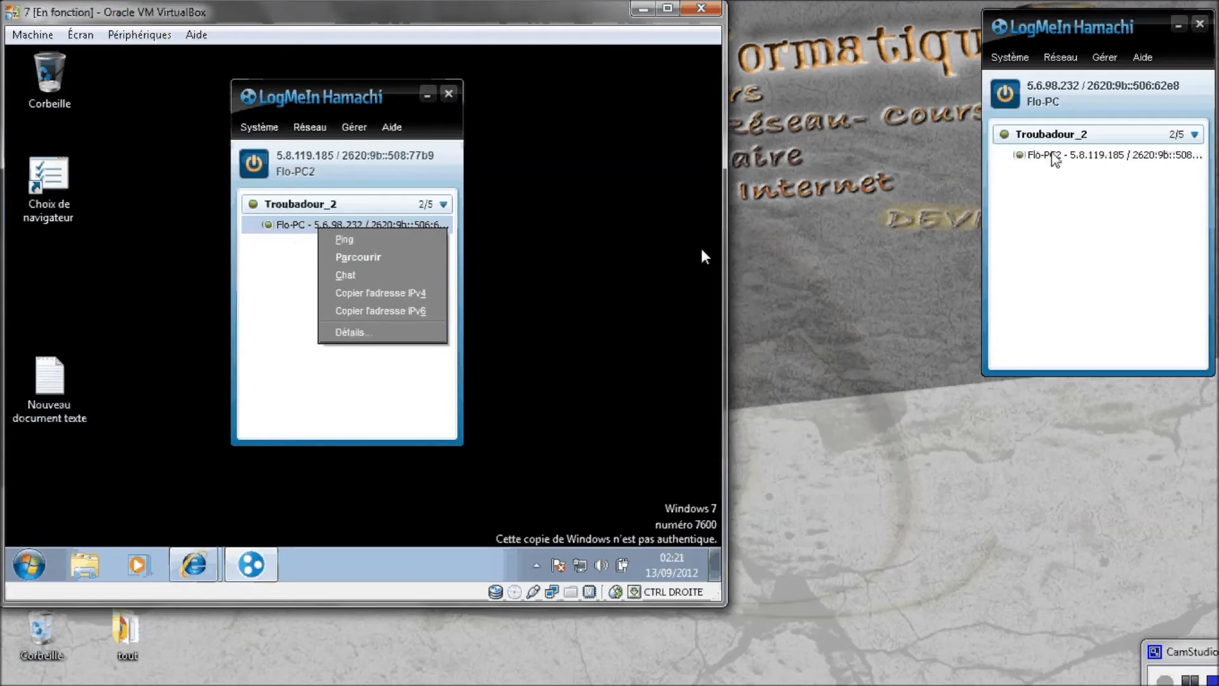
pyautogui.moveTo(1046, 168)
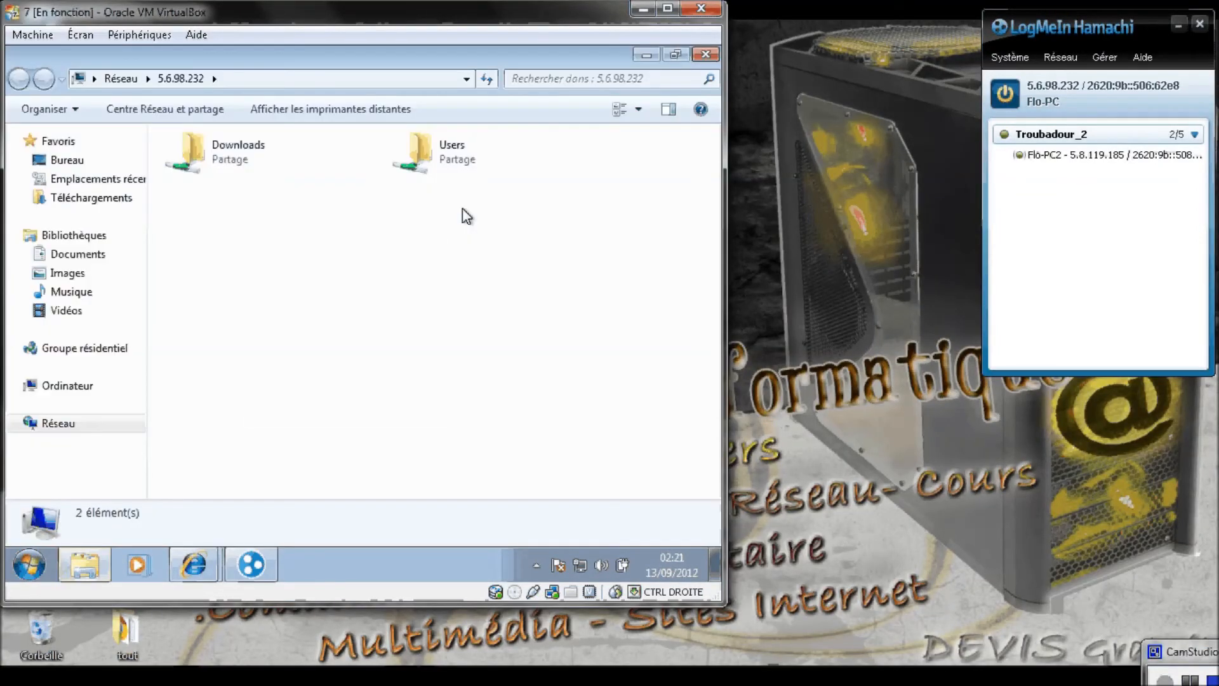
pyautogui.click(244, 167)
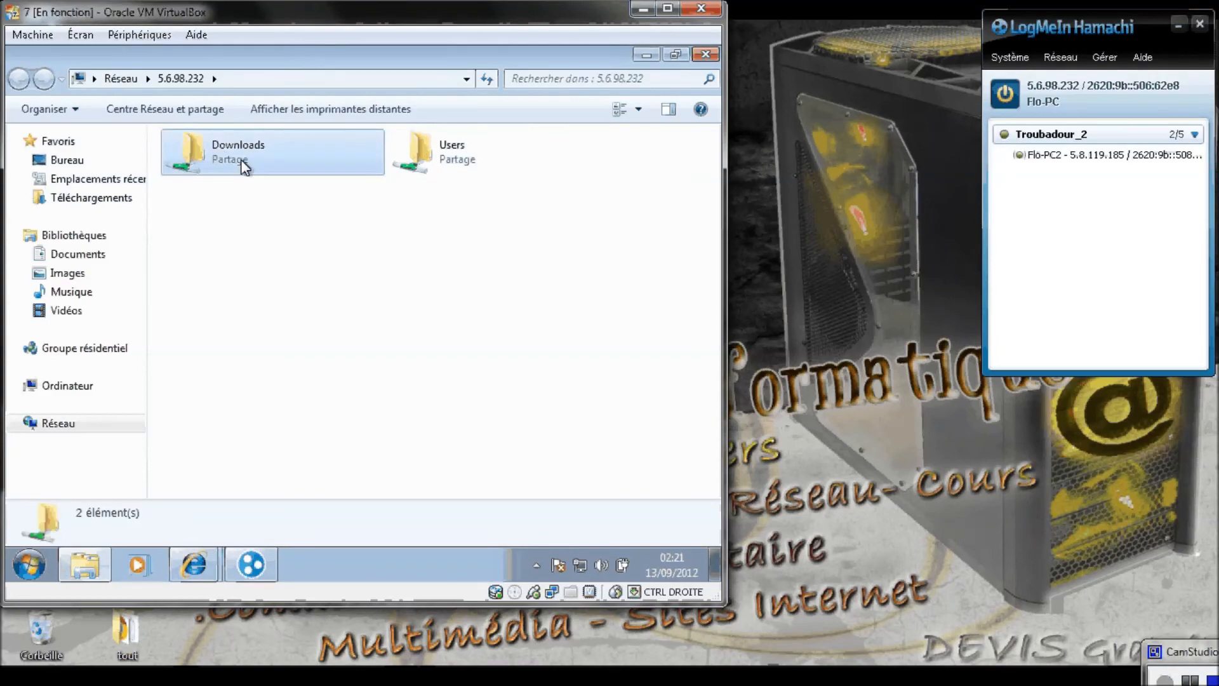
pyautogui.doubleClick(244, 166)
pyautogui.scroll(-3, 320, 231)
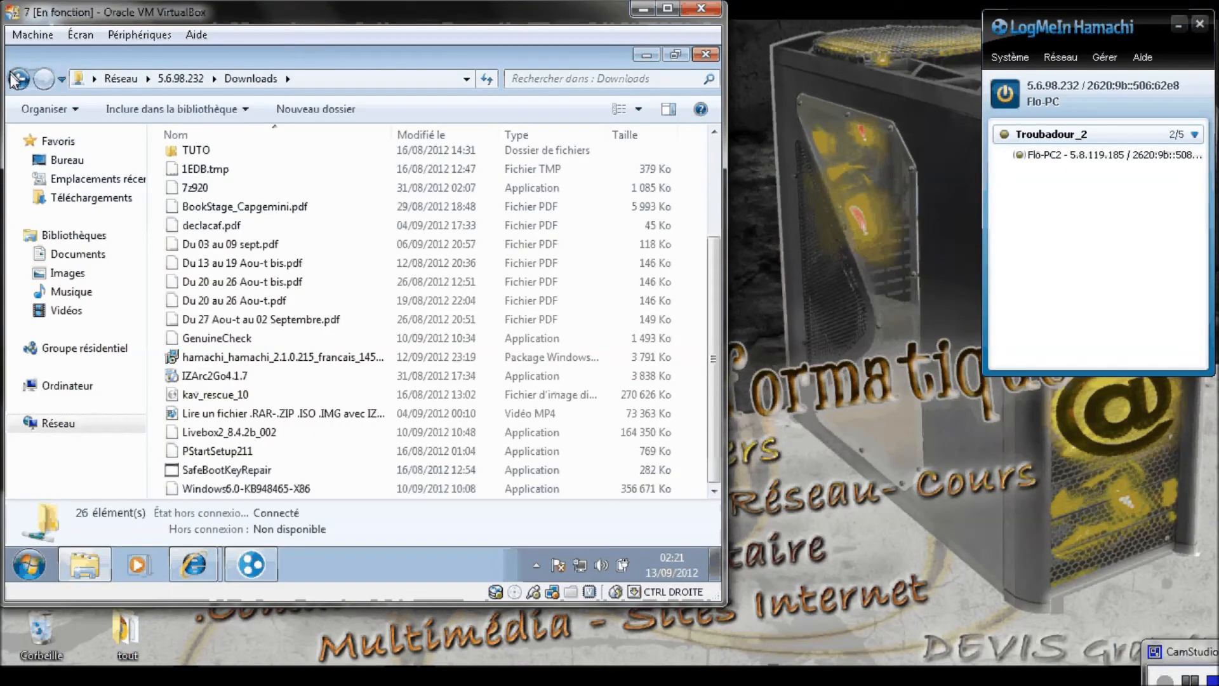
pyautogui.click(17, 79)
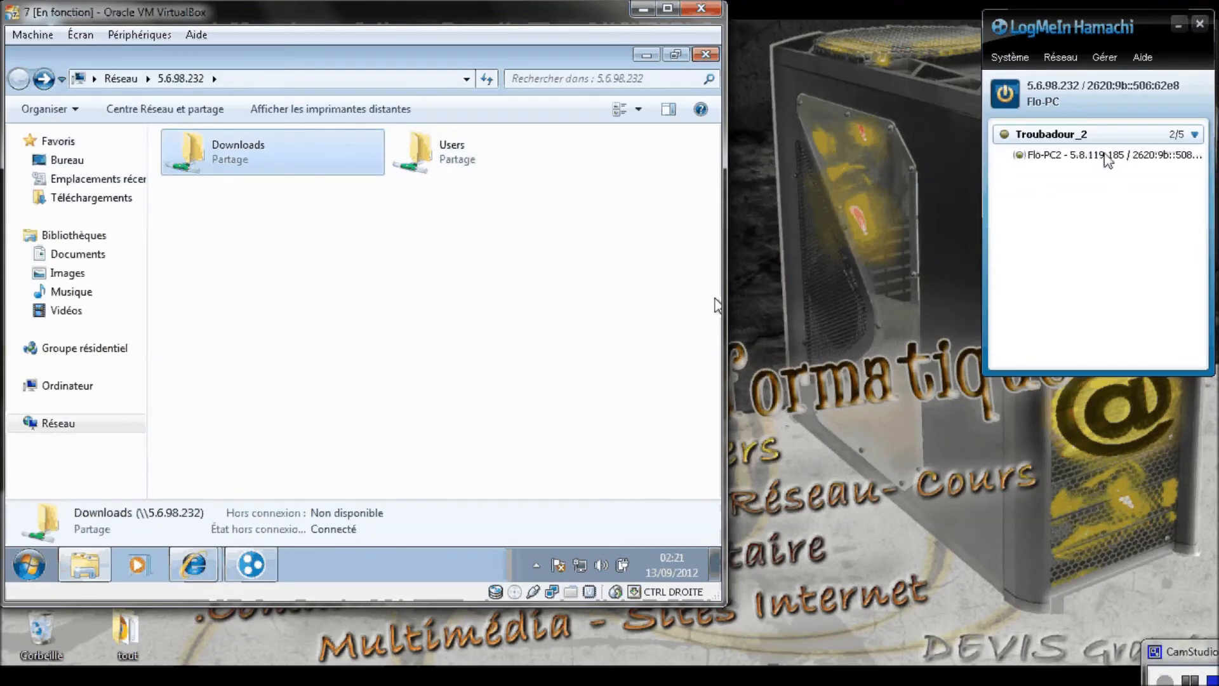
pyautogui.moveTo(1120, 154)
pyautogui.doubleClick(252, 167)
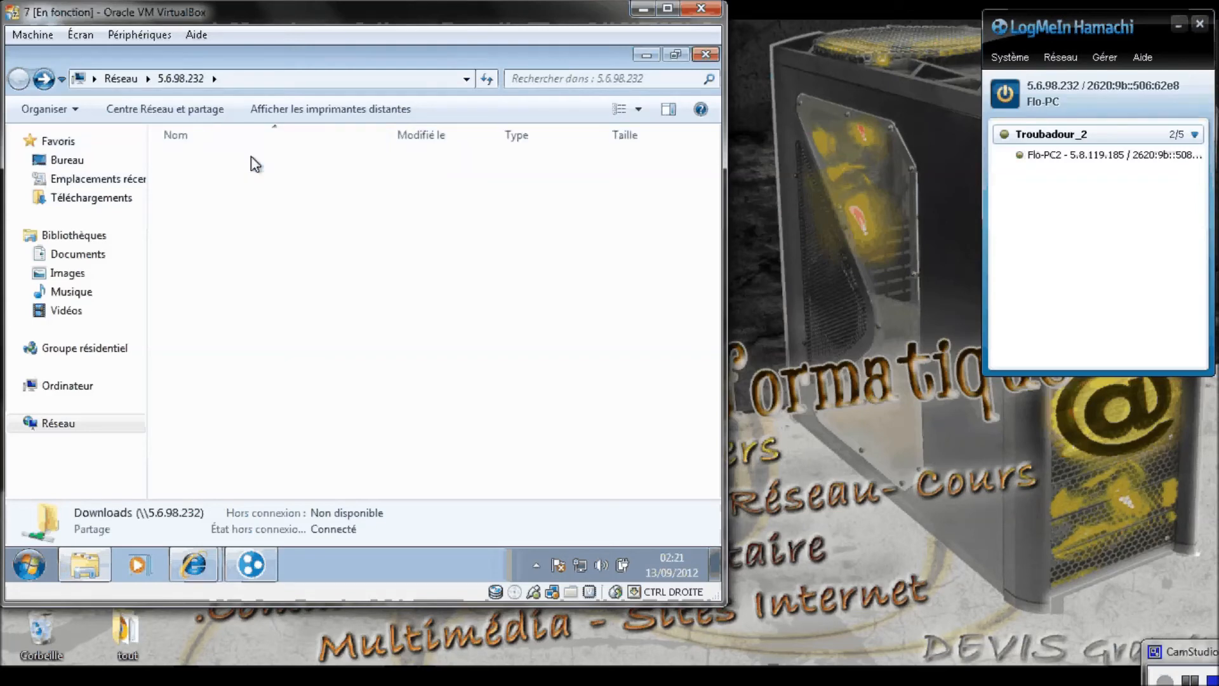
pyautogui.scroll(-2, 375, 252)
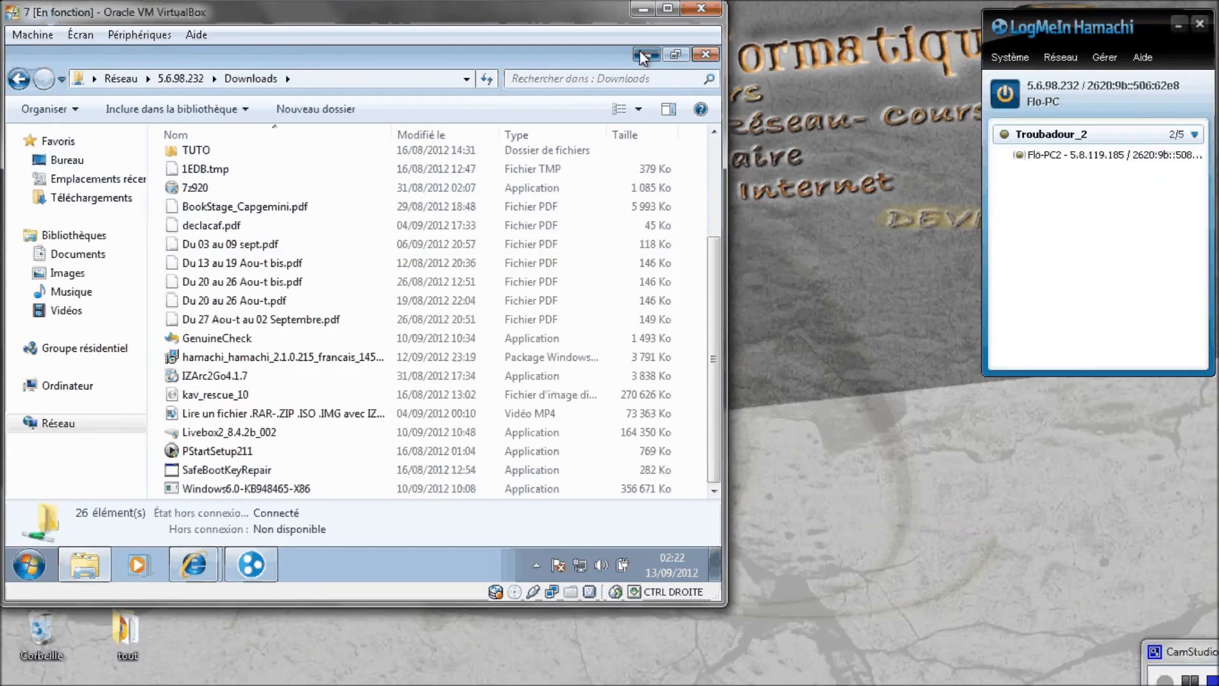
# - Minimize the guest Explorer and browse Flo-PC2's shares from the host Hamachi, revealing the Users folder
pyautogui.click(639, 51)
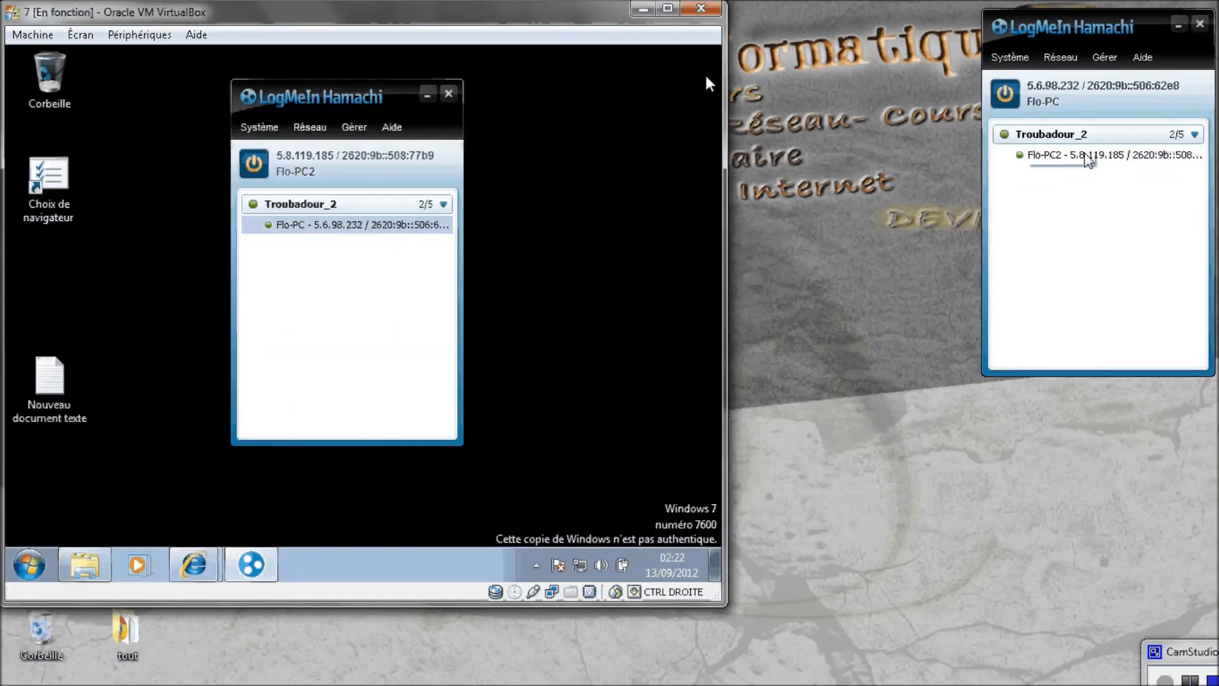
pyautogui.click(1052, 158)
pyautogui.click(1054, 159)
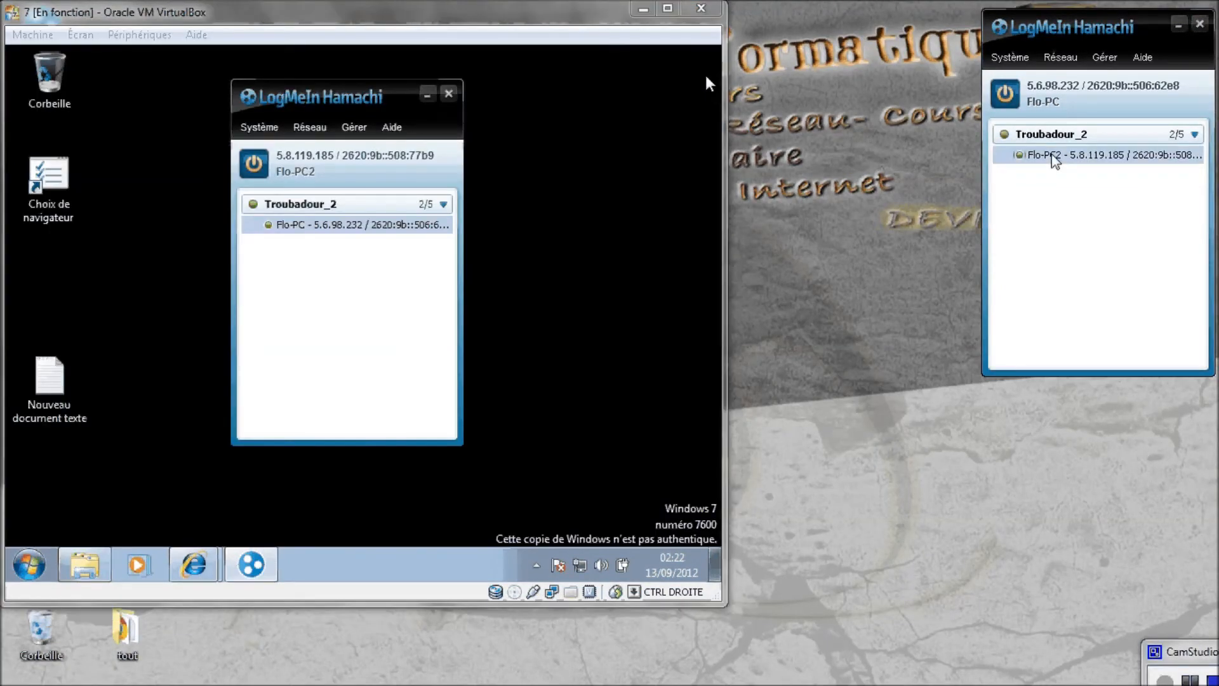
pyautogui.rightClick(1052, 155)
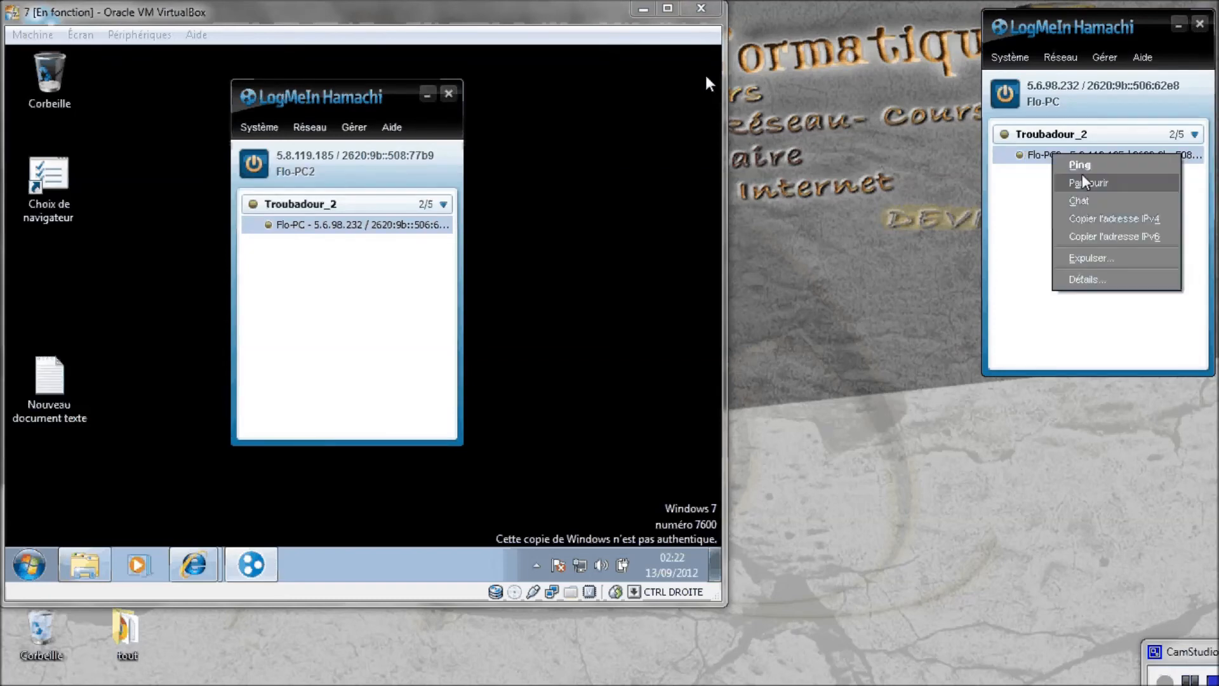
pyautogui.click(1086, 182)
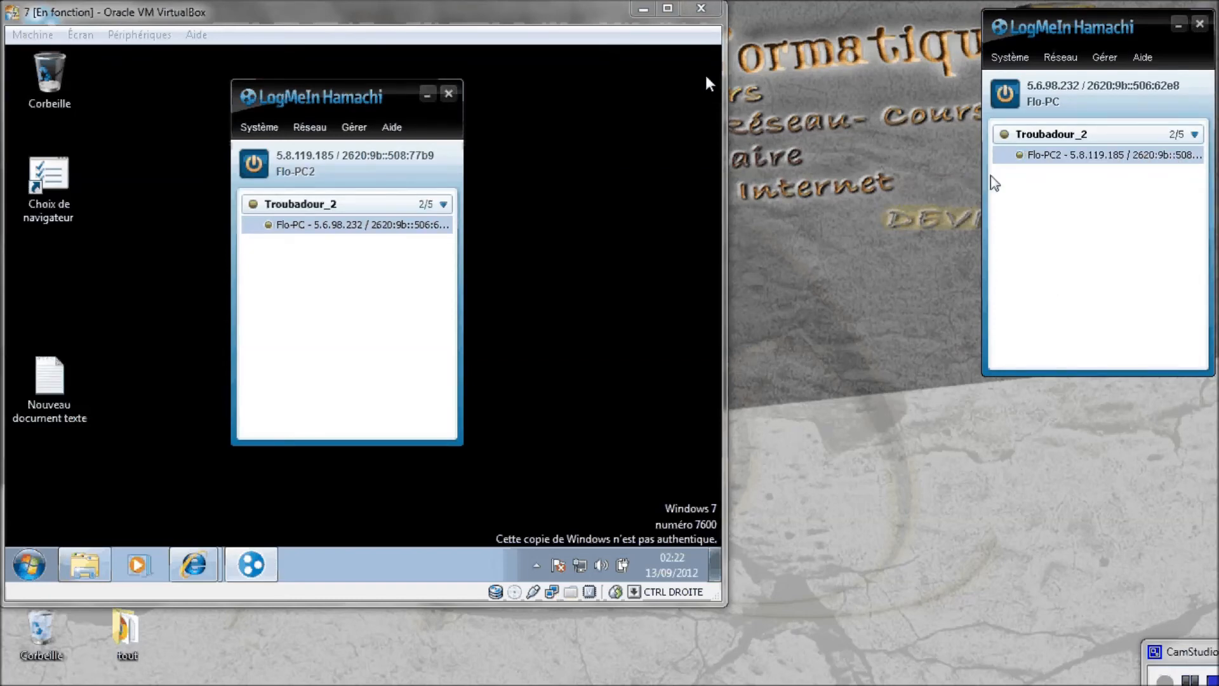
pyautogui.press('super+e')
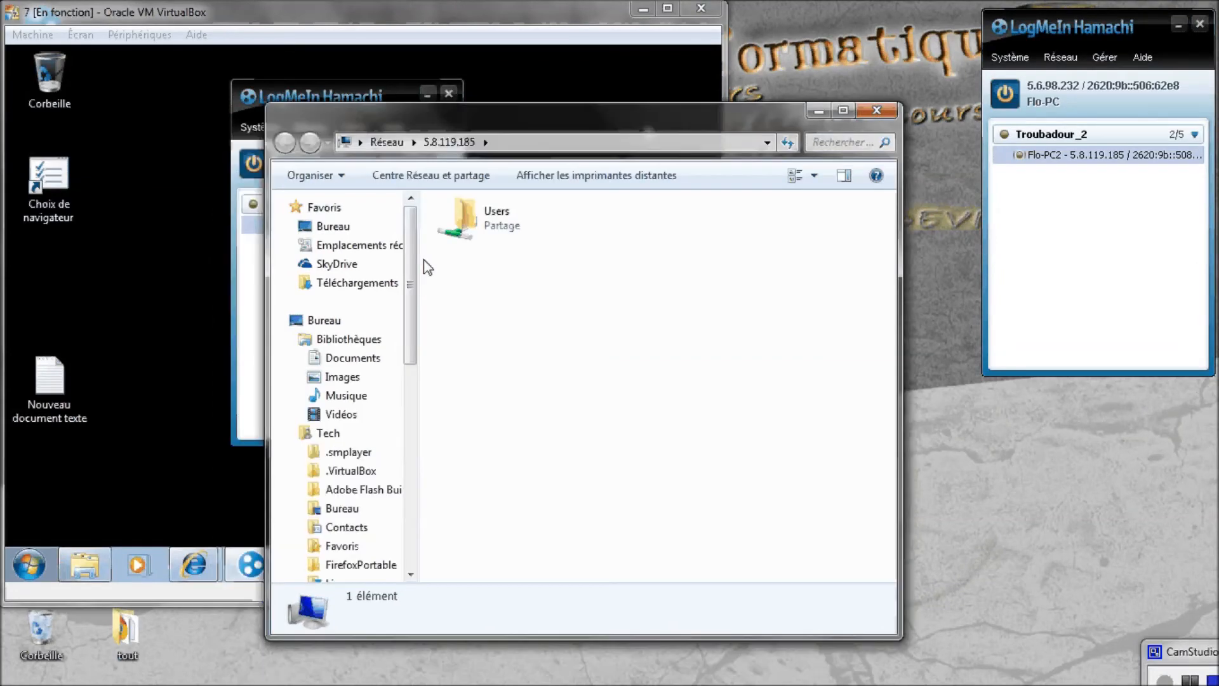
# - Open Users\Flo on 5.8.119.185, check Ma musique, Téléchargements and Mes images, then minimize Explorer
pyautogui.doubleClick(626, 235)
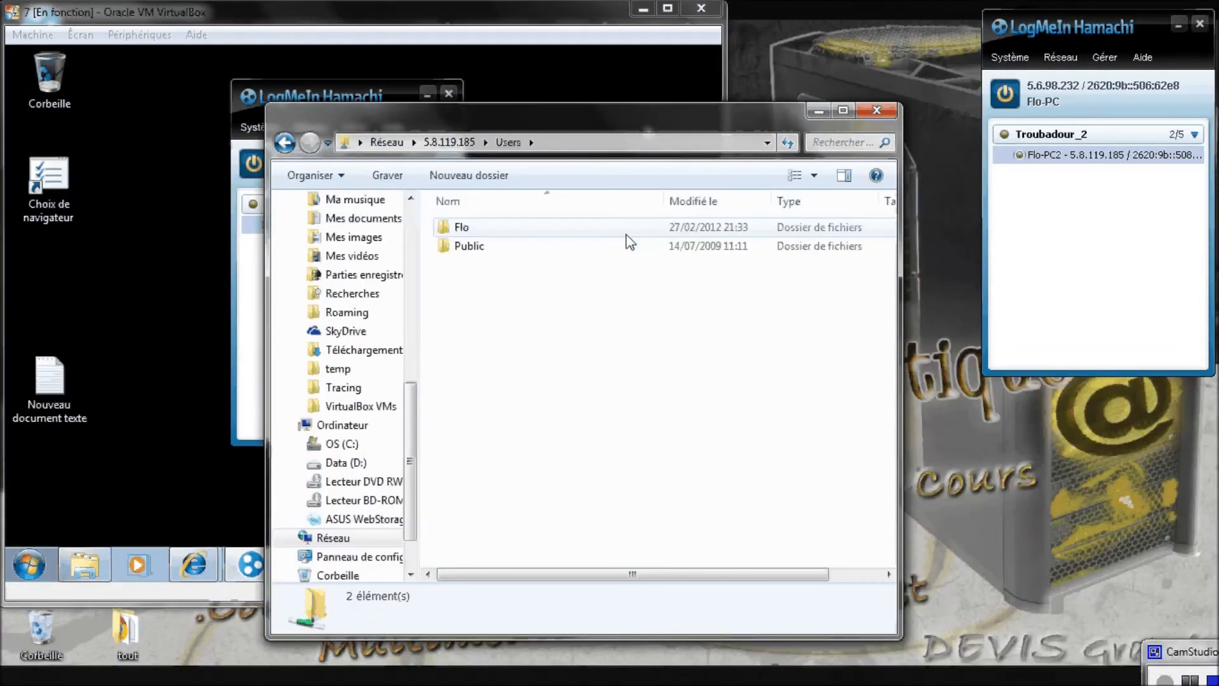
pyautogui.doubleClick(490, 227)
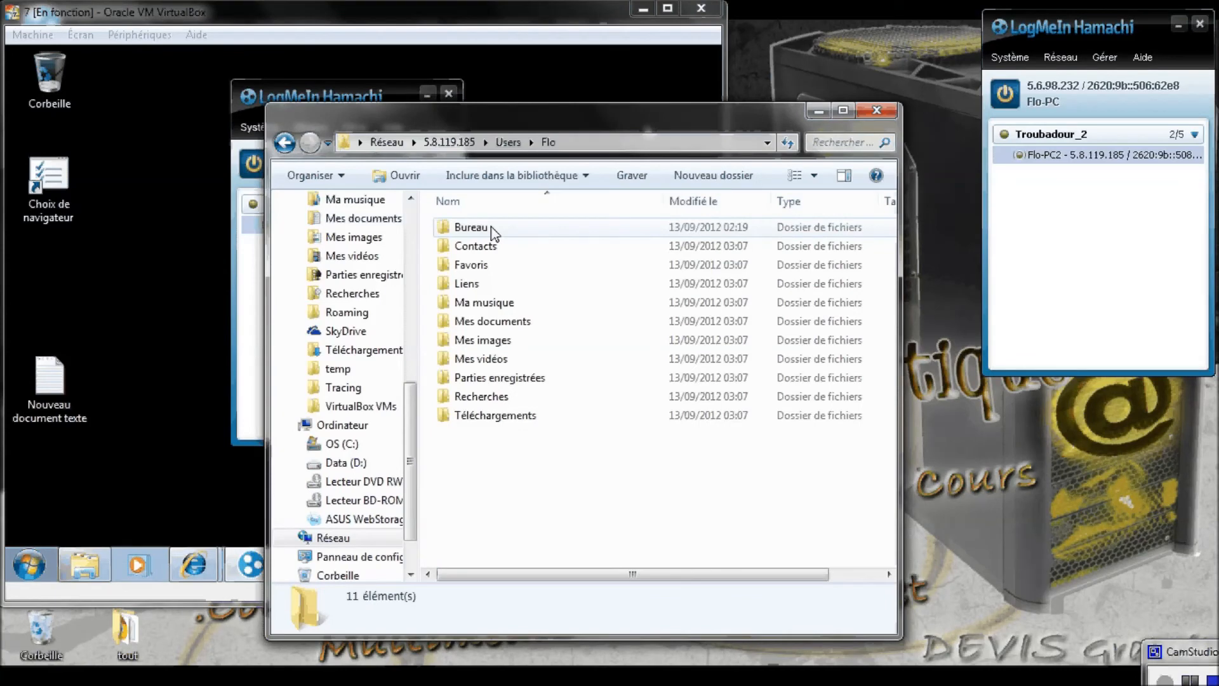
pyautogui.doubleClick(477, 304)
pyautogui.click(285, 143)
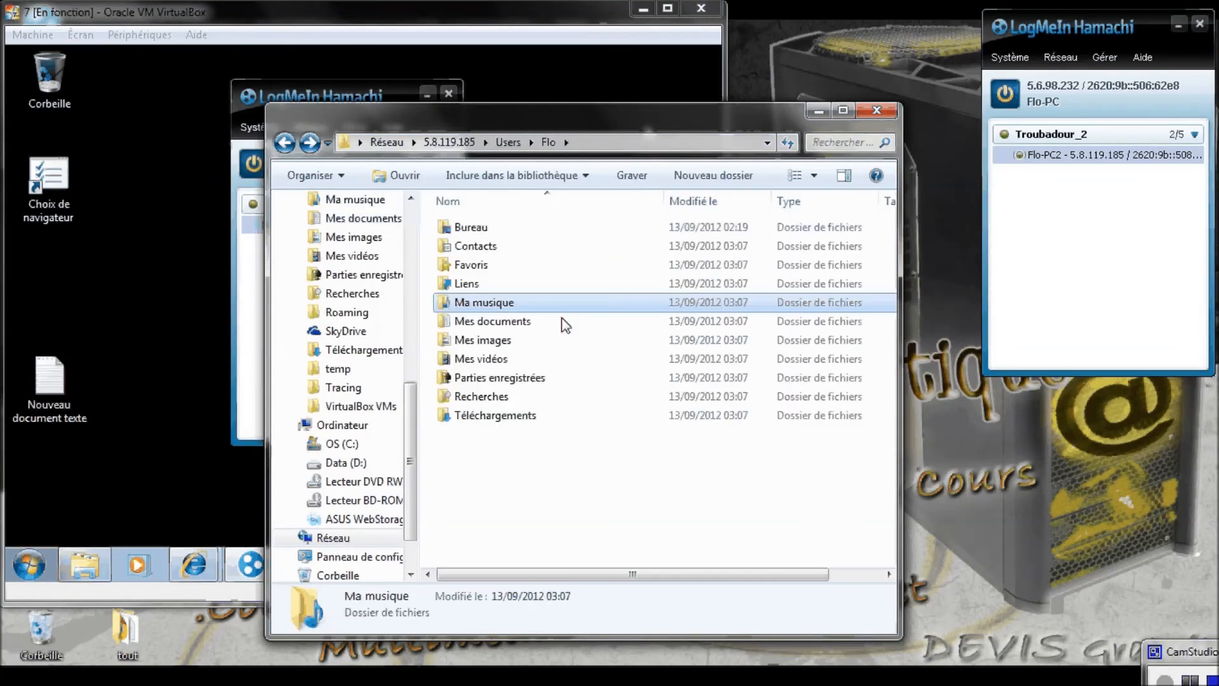
pyautogui.doubleClick(490, 414)
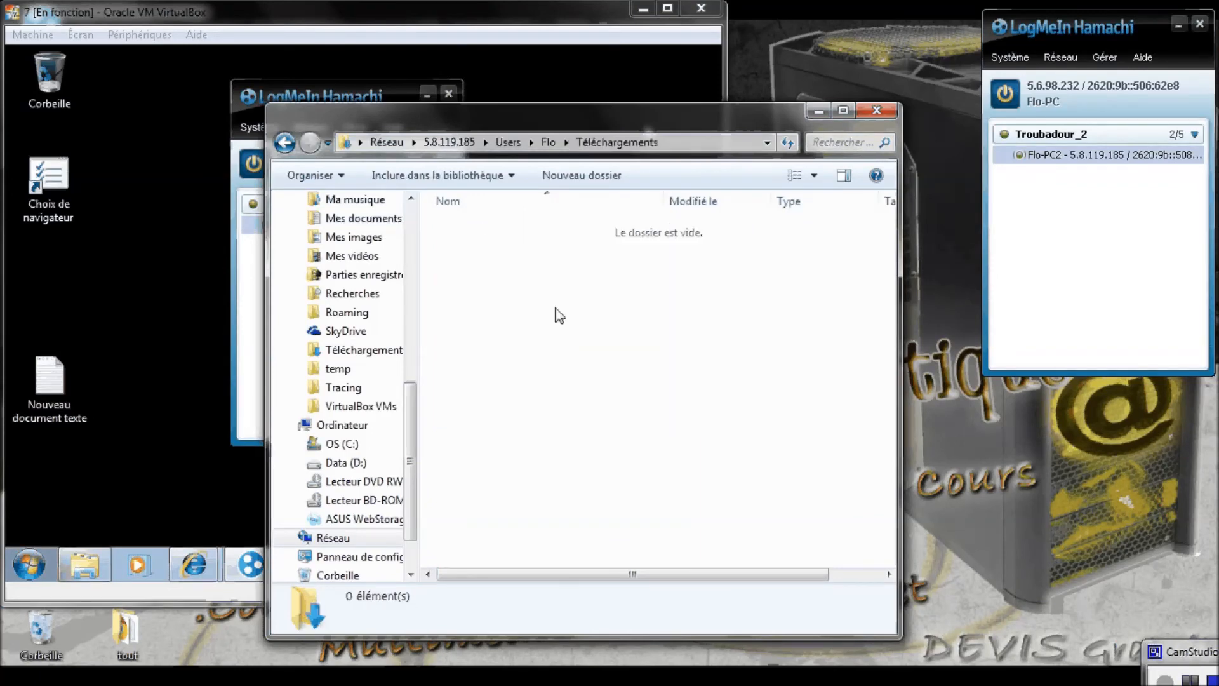
pyautogui.click(285, 142)
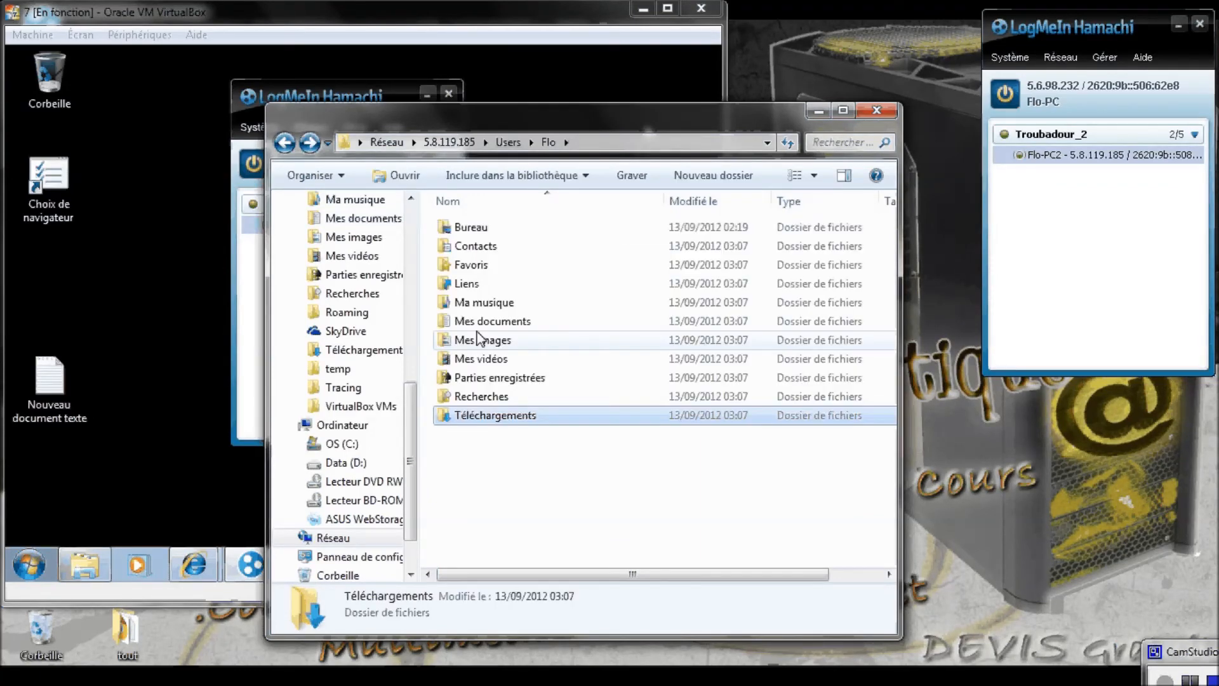
pyautogui.doubleClick(481, 339)
pyautogui.click(279, 146)
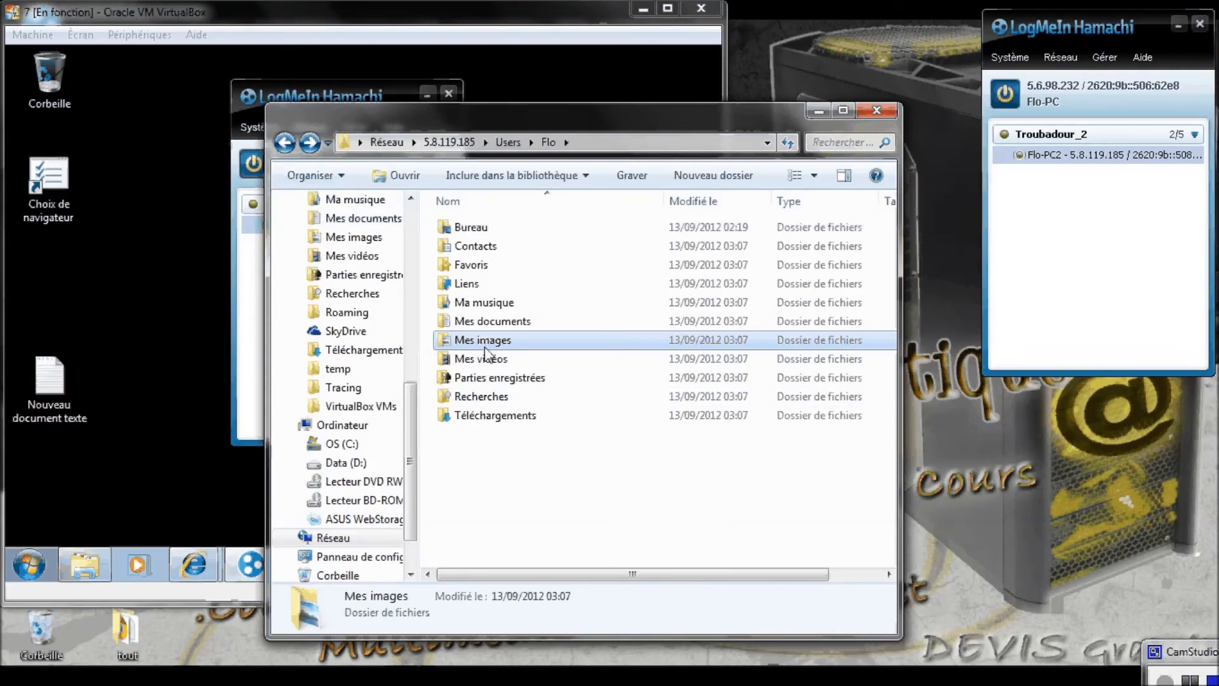
pyautogui.click(819, 113)
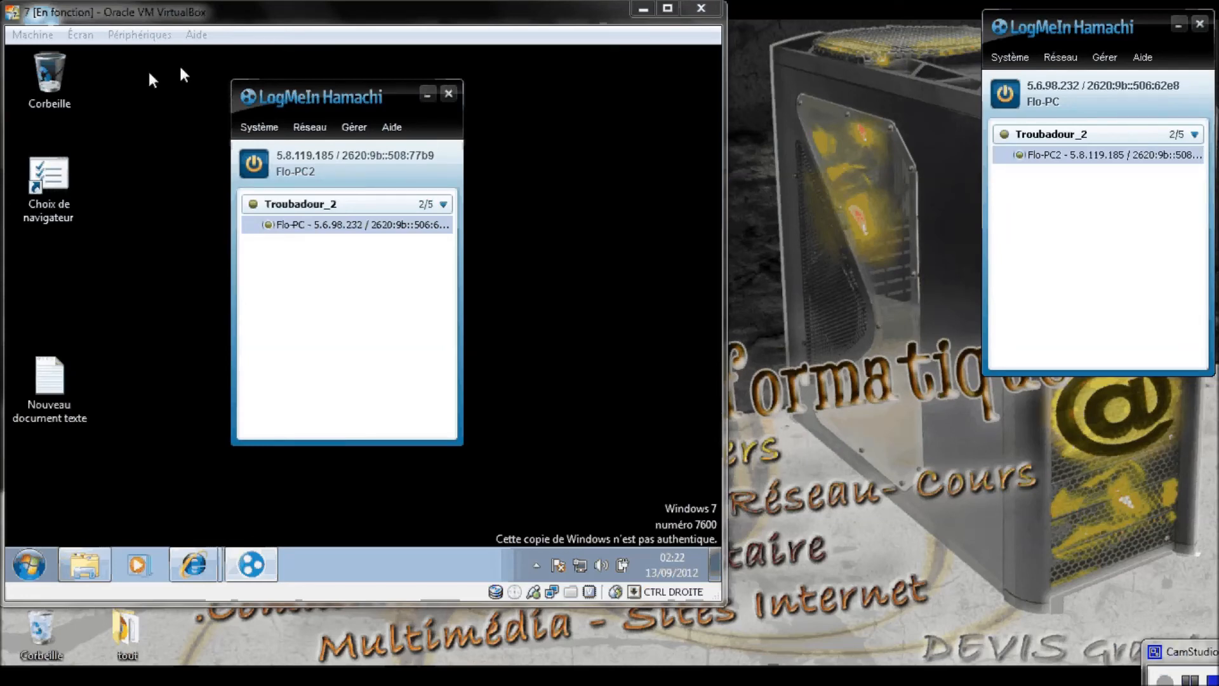
# - Open Flo-PC's Downloads share from the guest Hamachi and look inside Nouveau dossier
pyautogui.moveTo(438, 239)
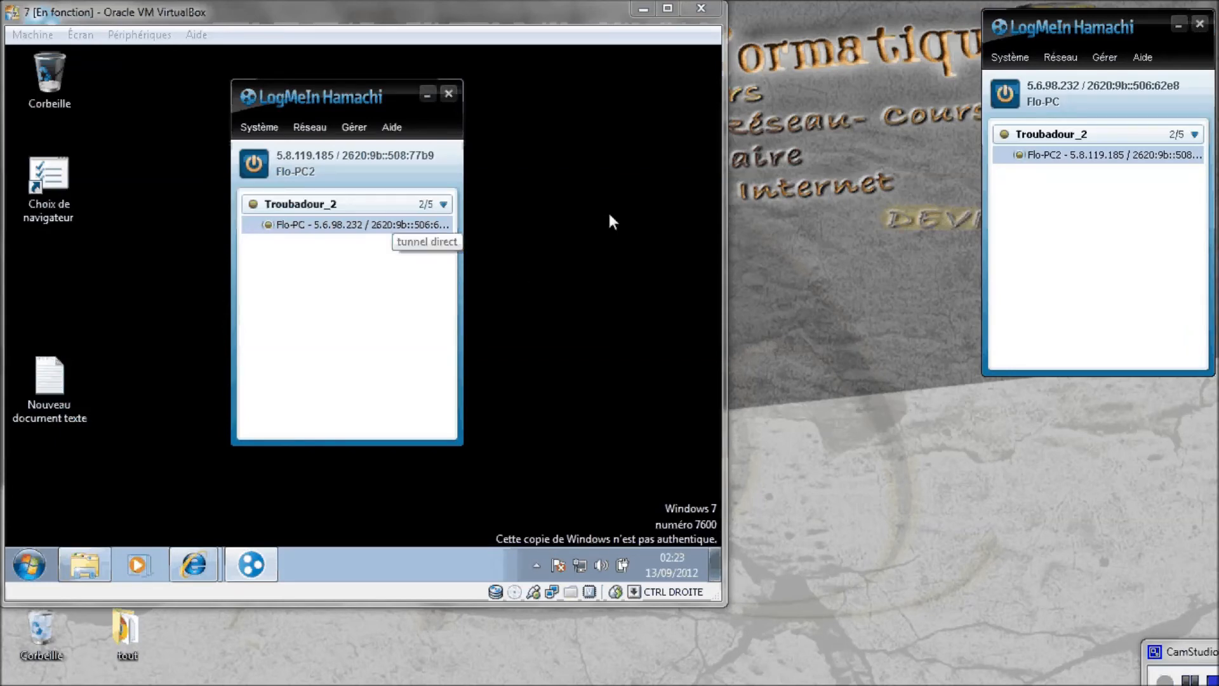
pyautogui.doubleClick(318, 226)
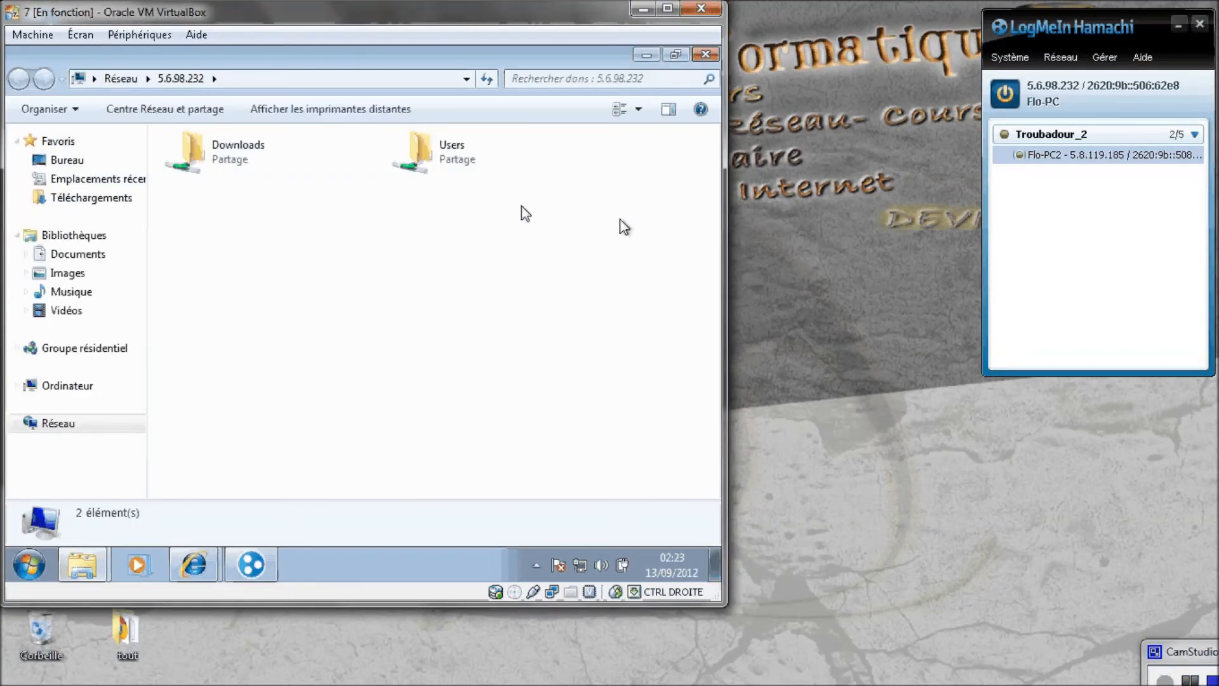
pyautogui.doubleClick(222, 153)
pyautogui.scroll(-3, 263, 302)
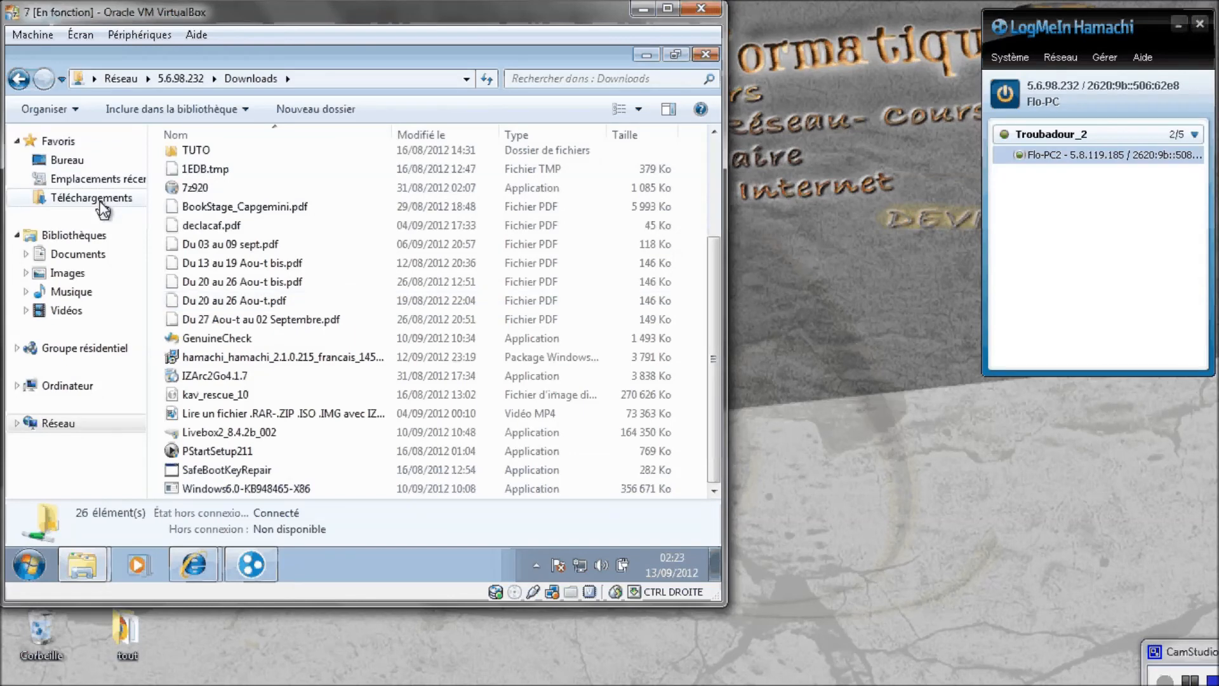
pyautogui.scroll(3, 325, 261)
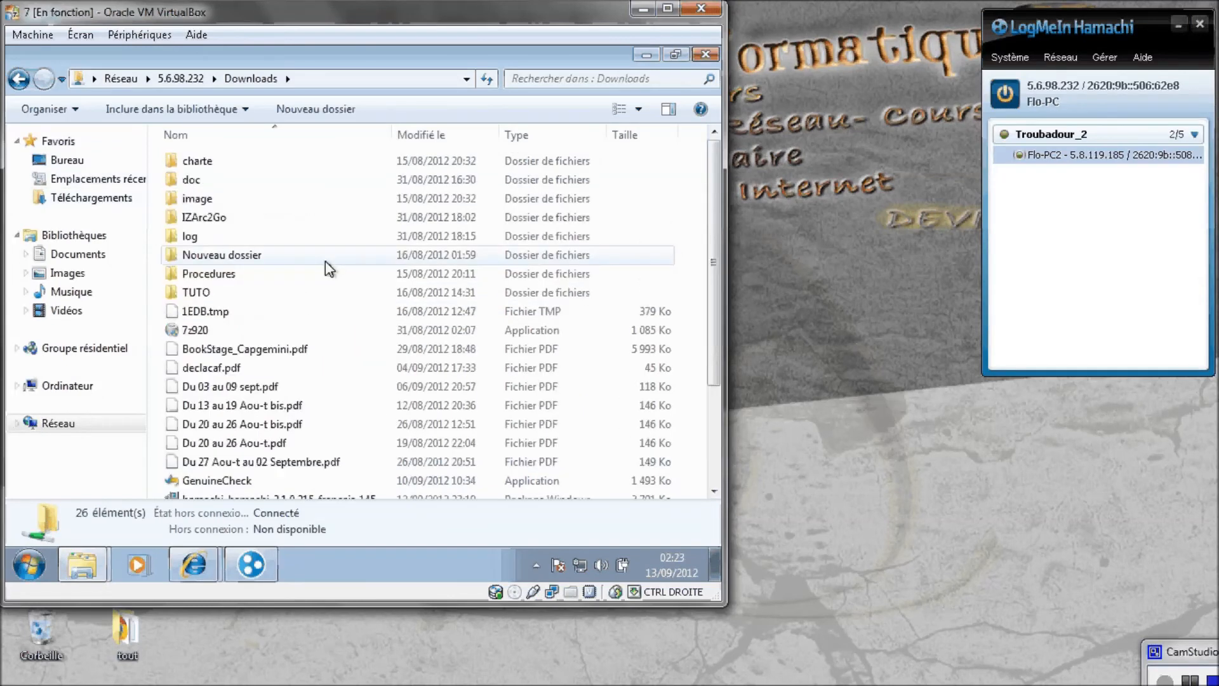
pyautogui.click(226, 255)
pyautogui.doubleClick(241, 263)
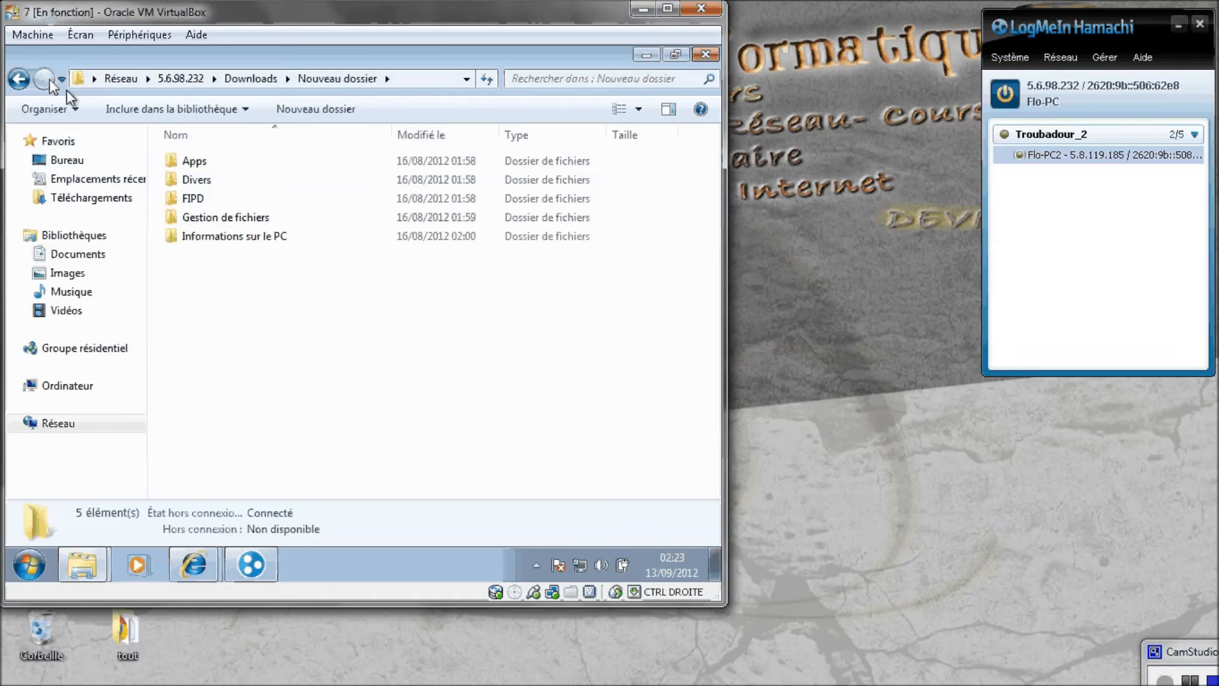
pyautogui.click(28, 80)
# - Open the image folder, preview avatar_insolitere, then close the photo viewer
pyautogui.doubleClick(505, 199)
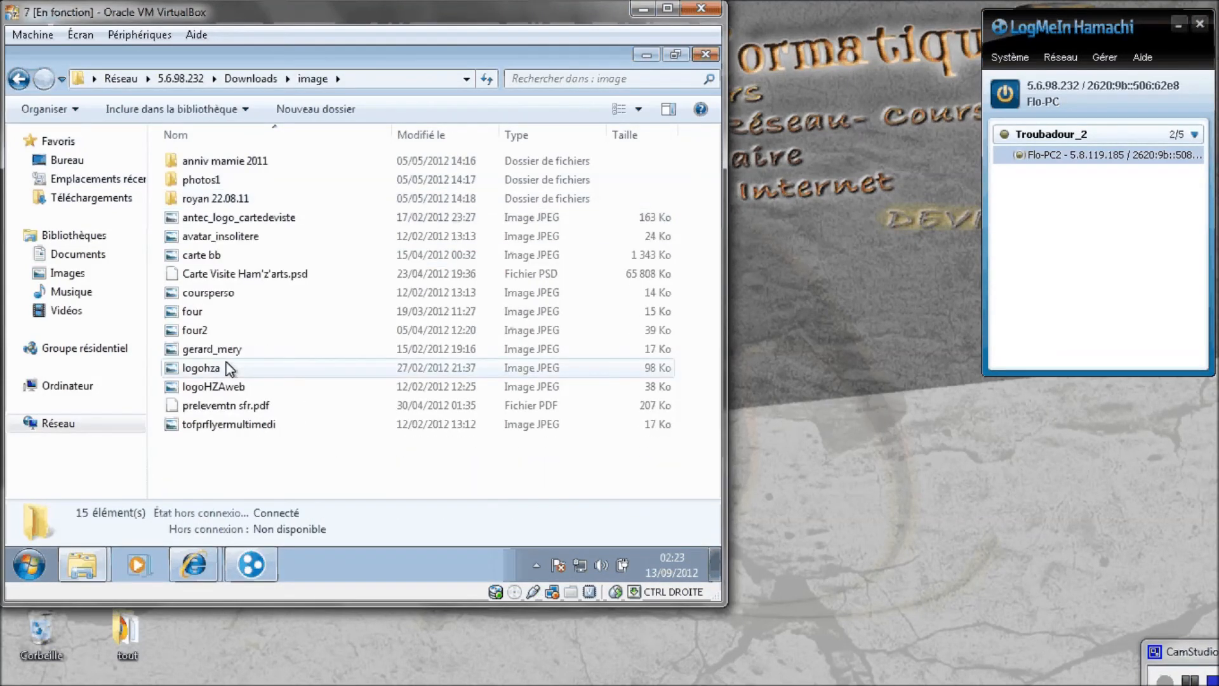
pyautogui.click(220, 238)
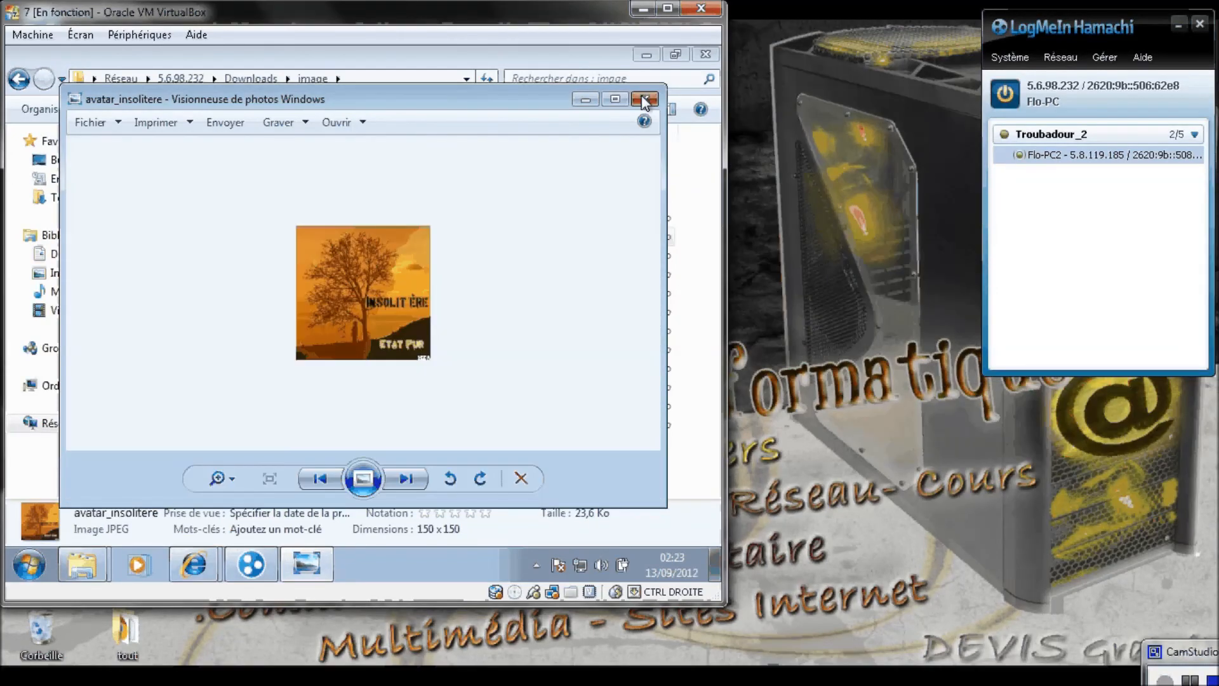
pyautogui.click(645, 100)
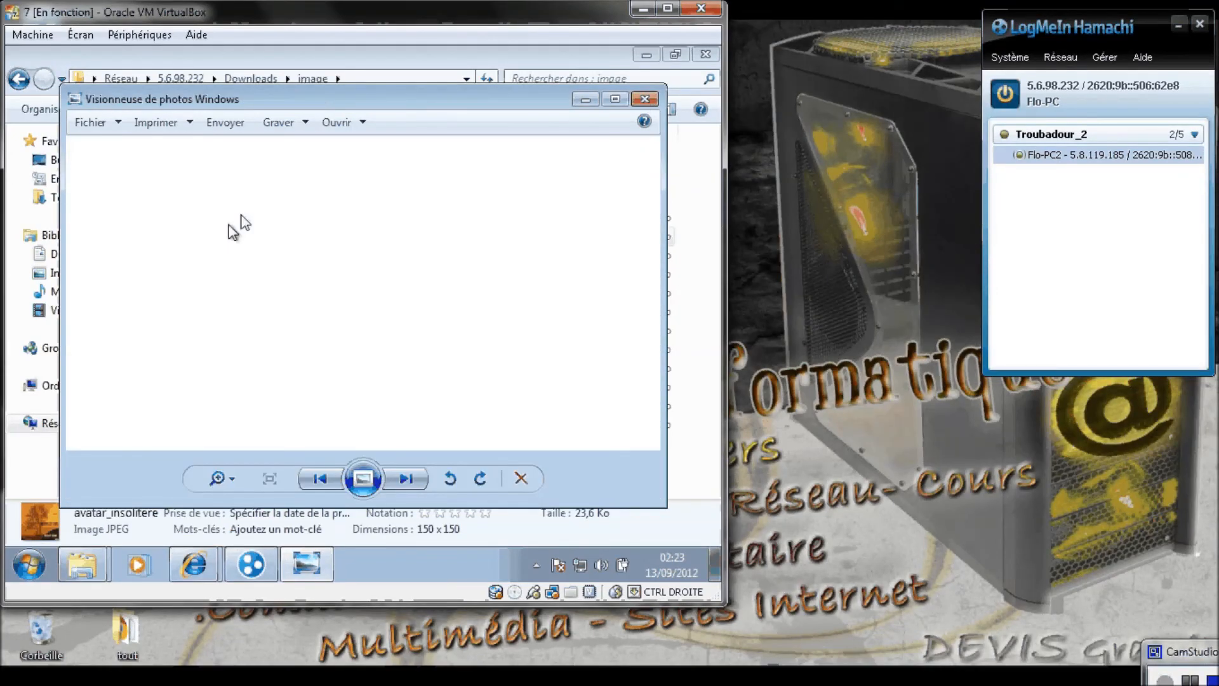
pyautogui.click(645, 100)
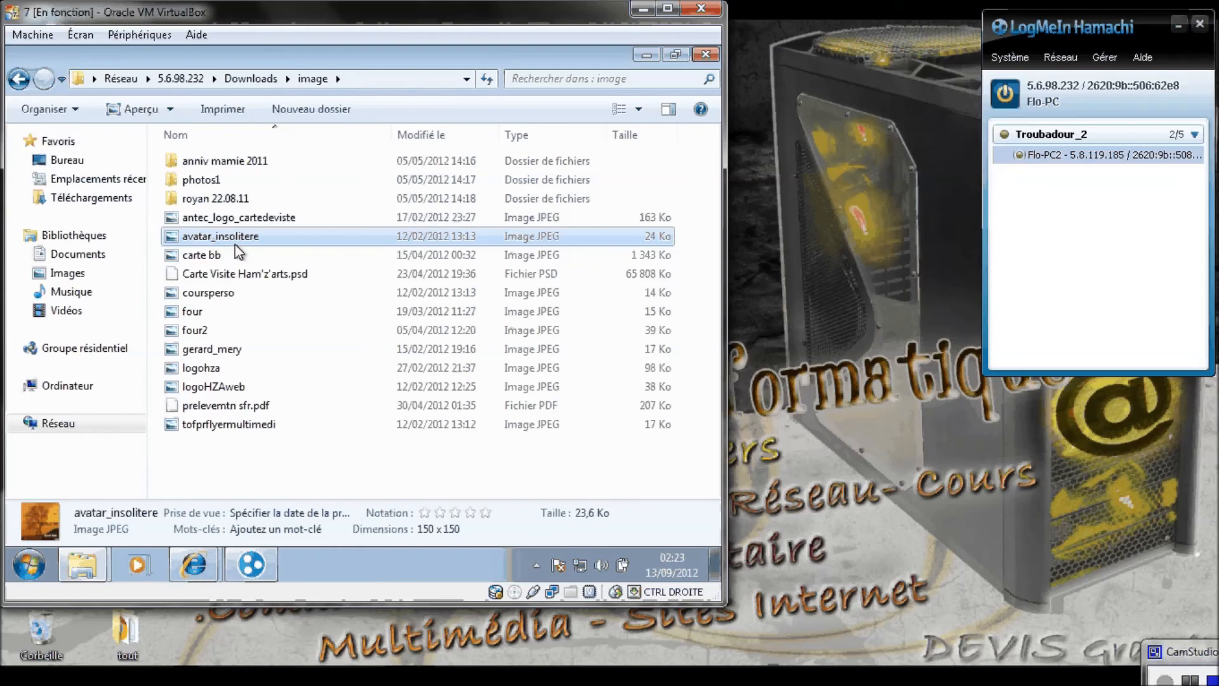
# - Copy avatar_insolitere from the host's image folder and paste it onto the VM desktop
pyautogui.rightClick(213, 236)
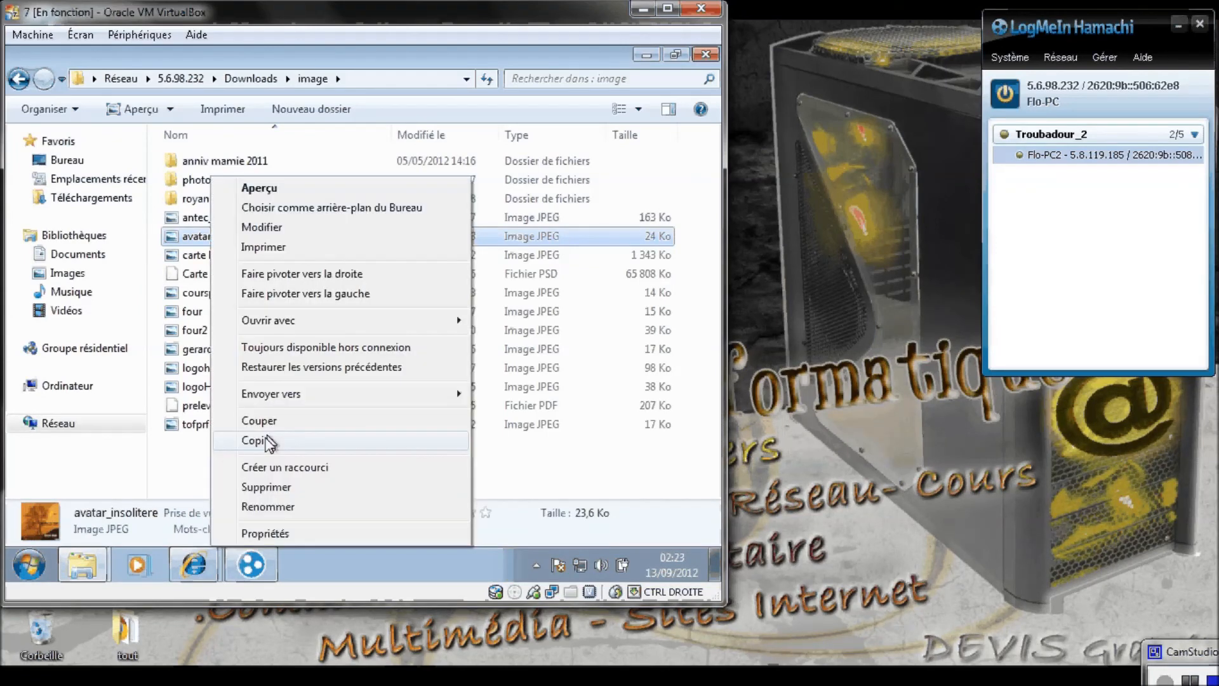
pyautogui.click(270, 440)
pyautogui.click(650, 53)
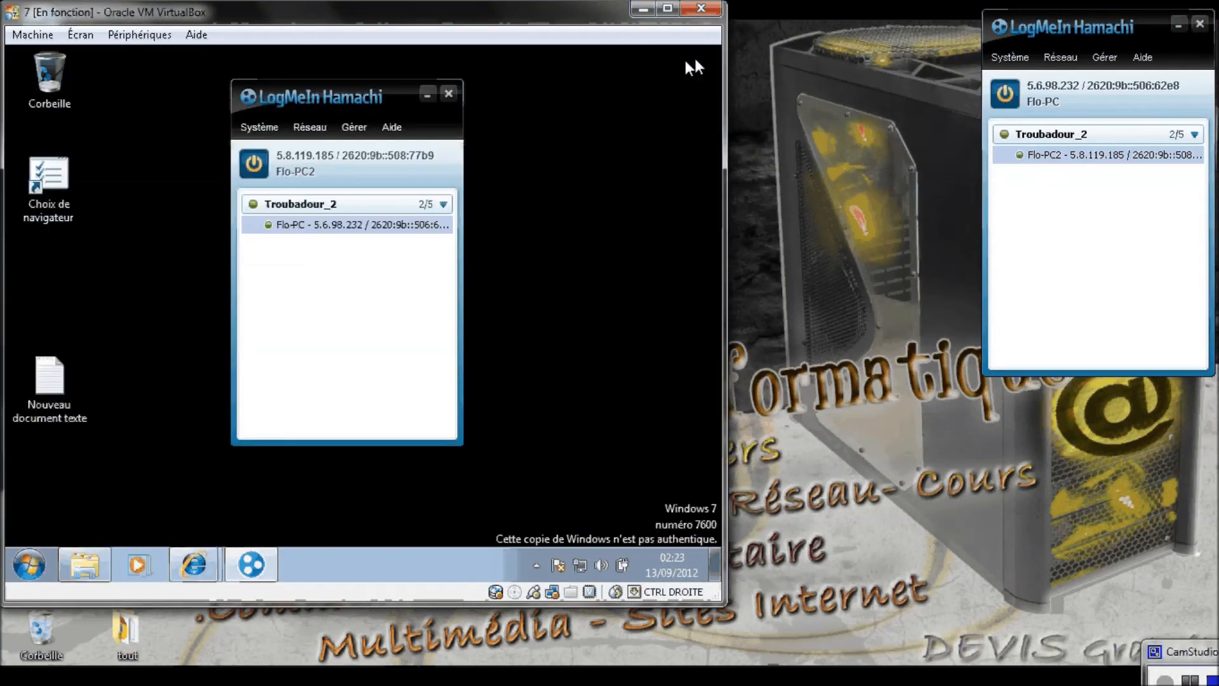
pyautogui.rightClick(124, 294)
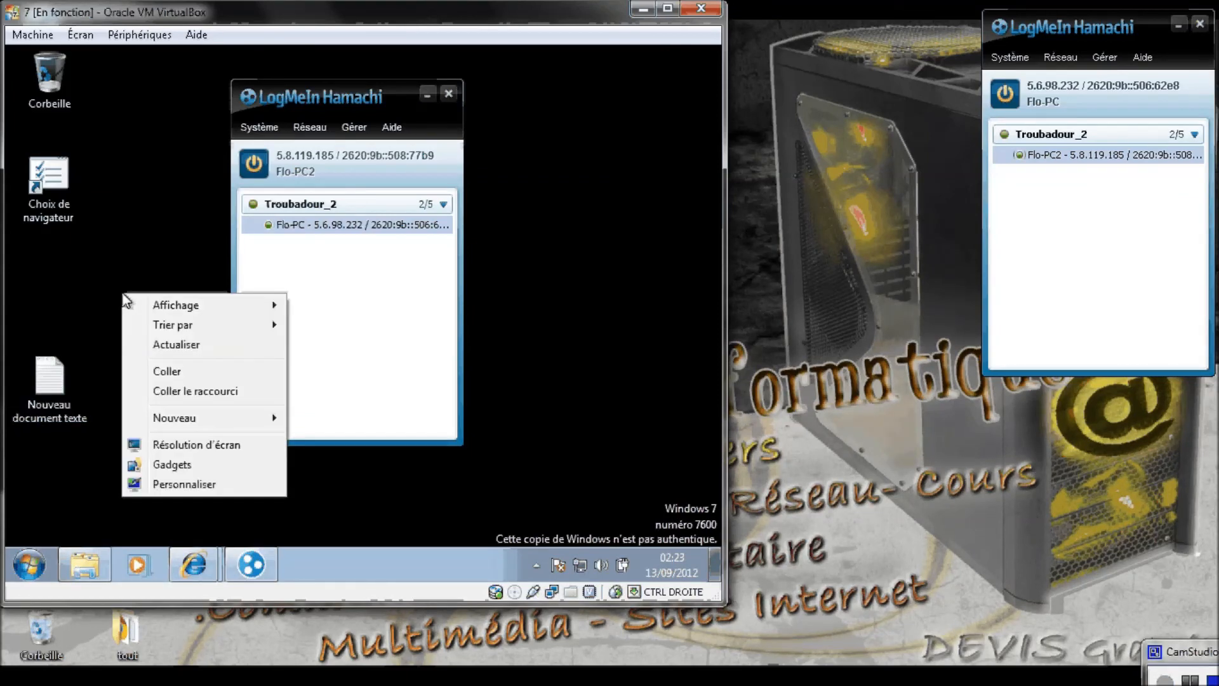
pyautogui.click(170, 377)
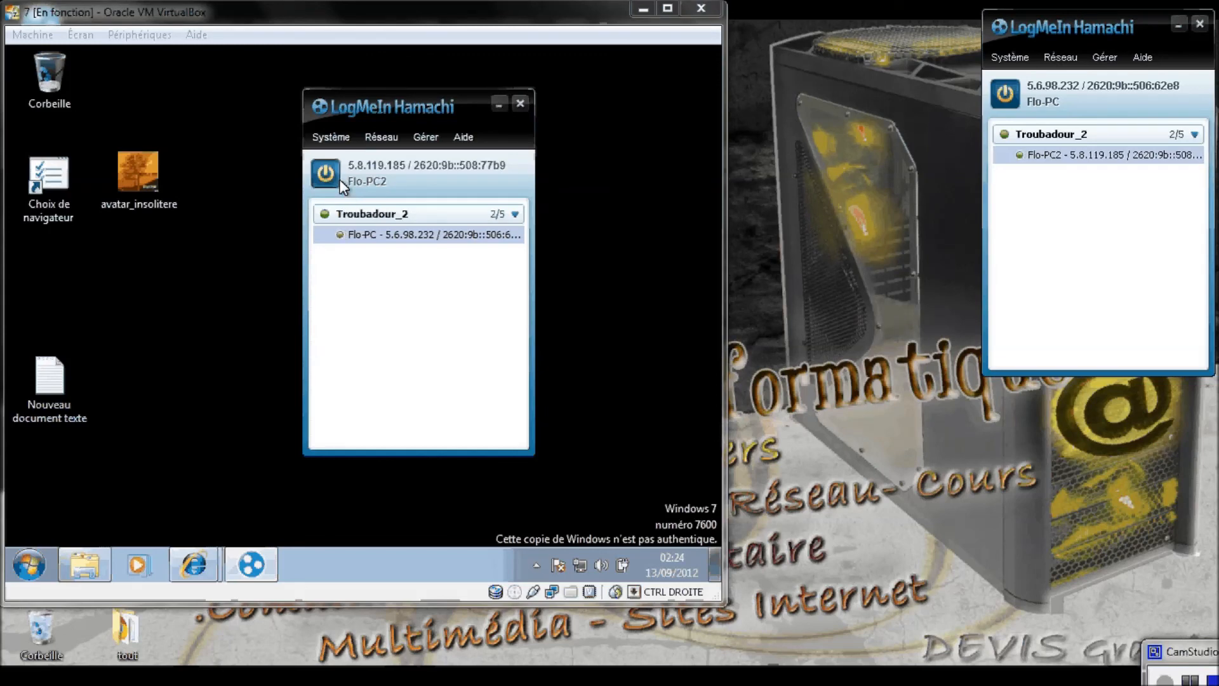
# - Activate the VirtualBox window and drag the guest Hamachi window slightly to the right
pyautogui.moveTo(447, 227)
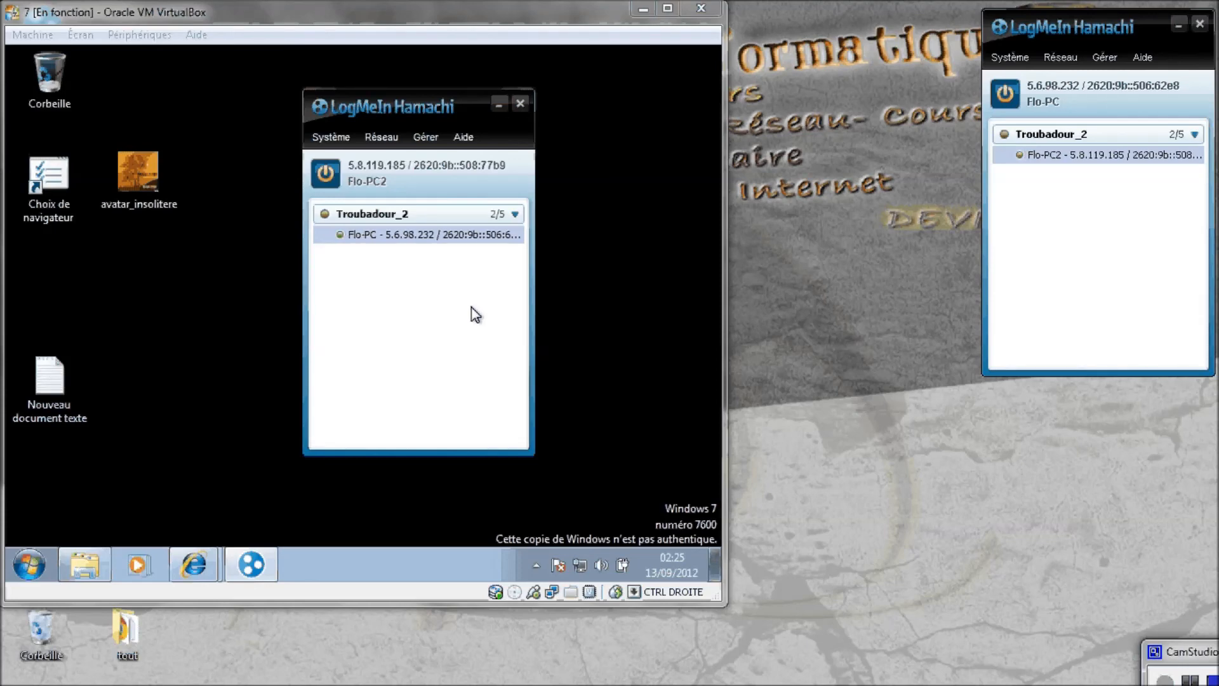
pyautogui.click(358, 104)
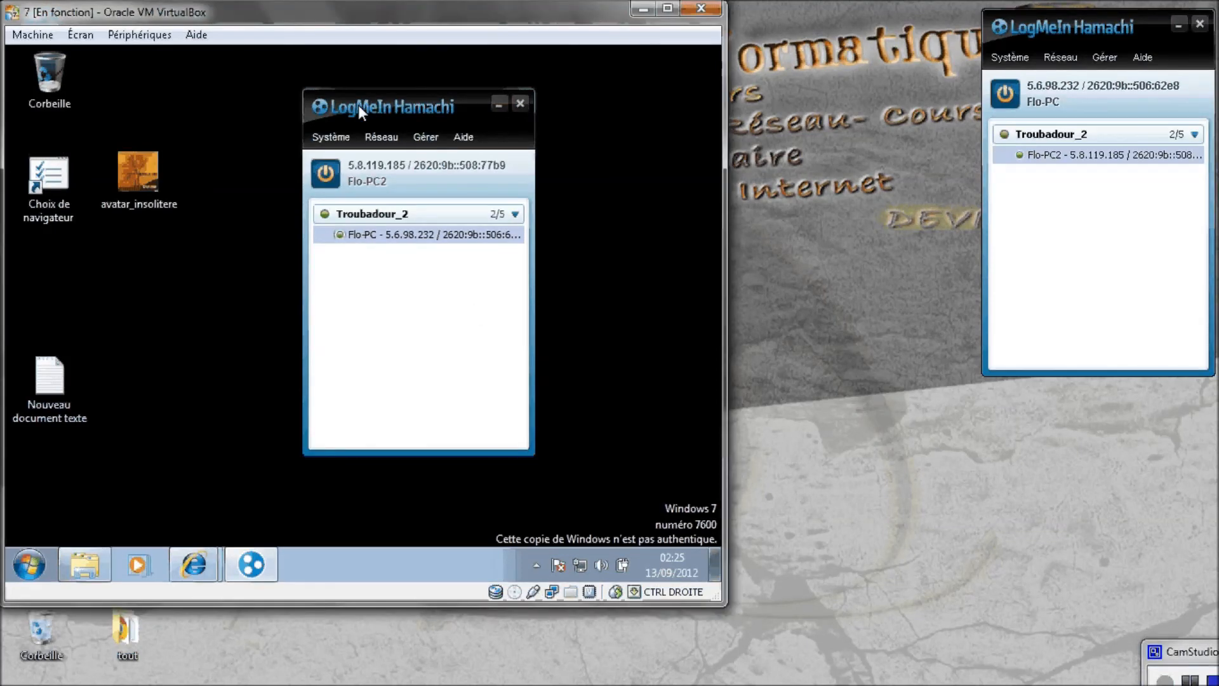
pyautogui.moveTo(358, 105); pyautogui.dragTo(432, 121)
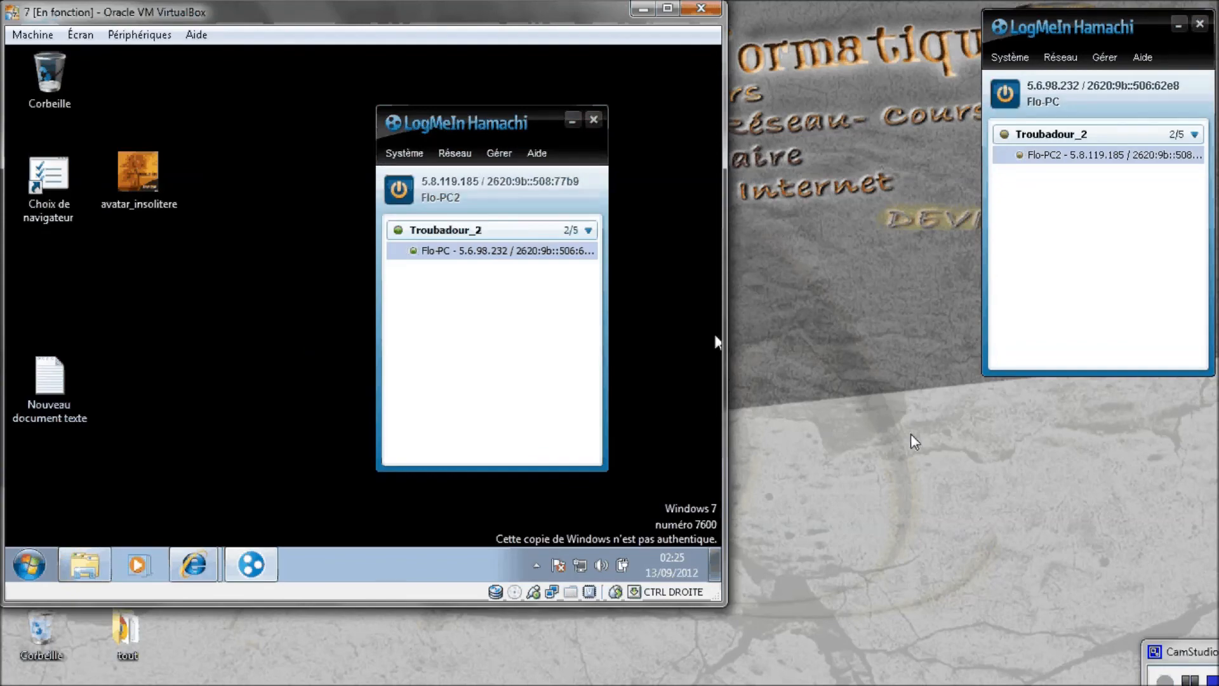